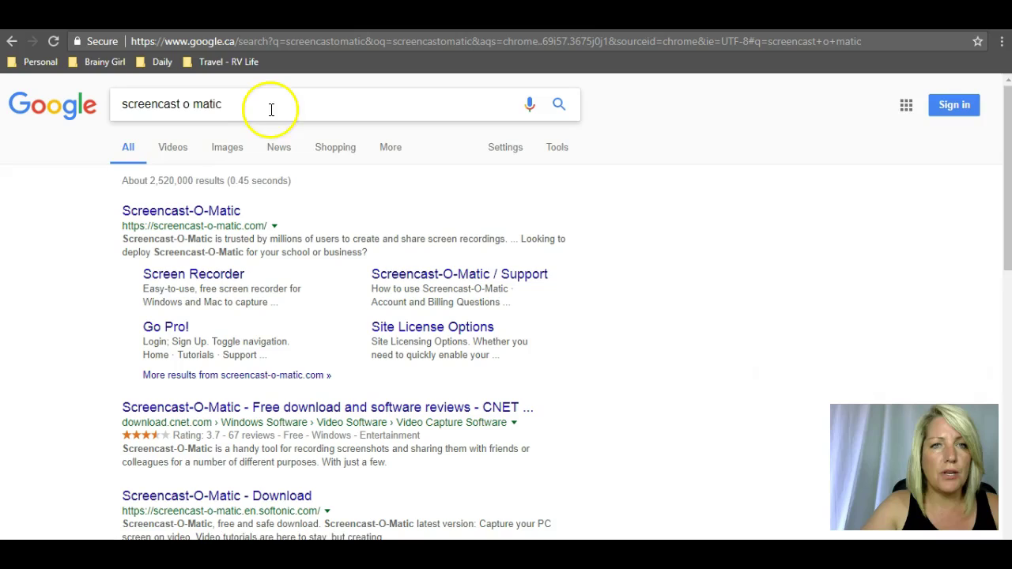
Step: Open the official screencast-o-matic.com site from the 'screencast o matic' Google results
click(254, 105)
key(ctrl+a)
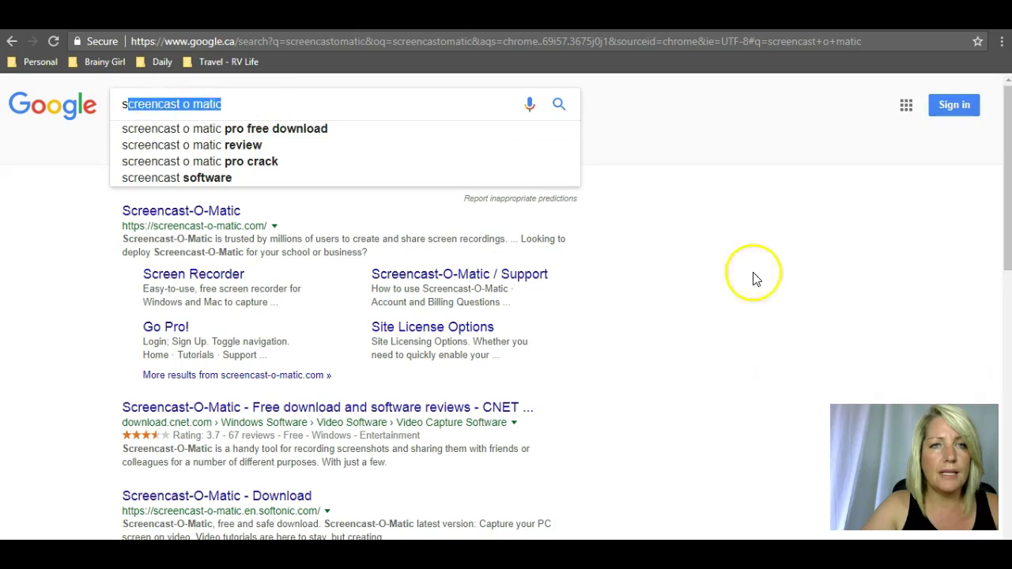
key(Right)
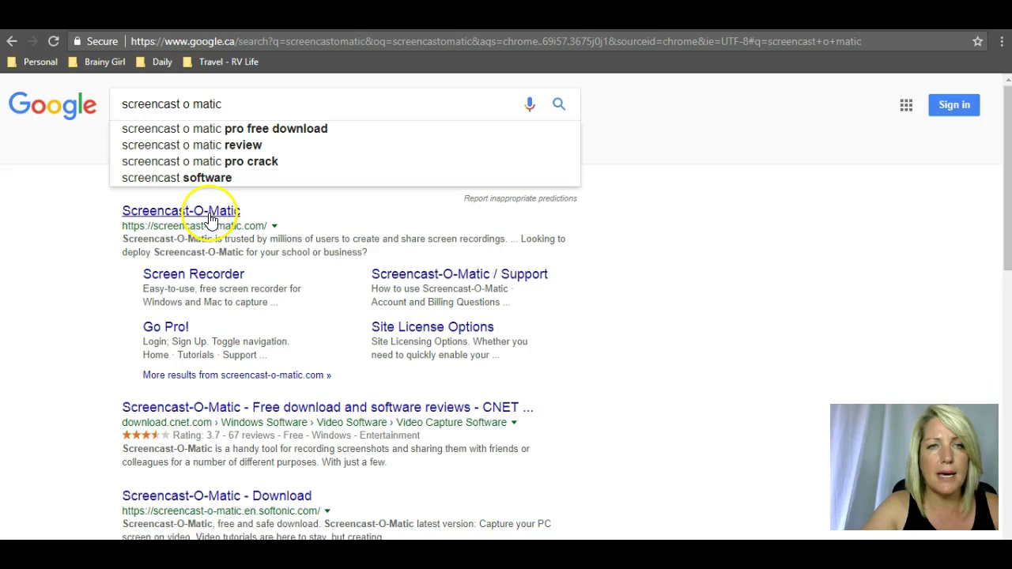
click(198, 210)
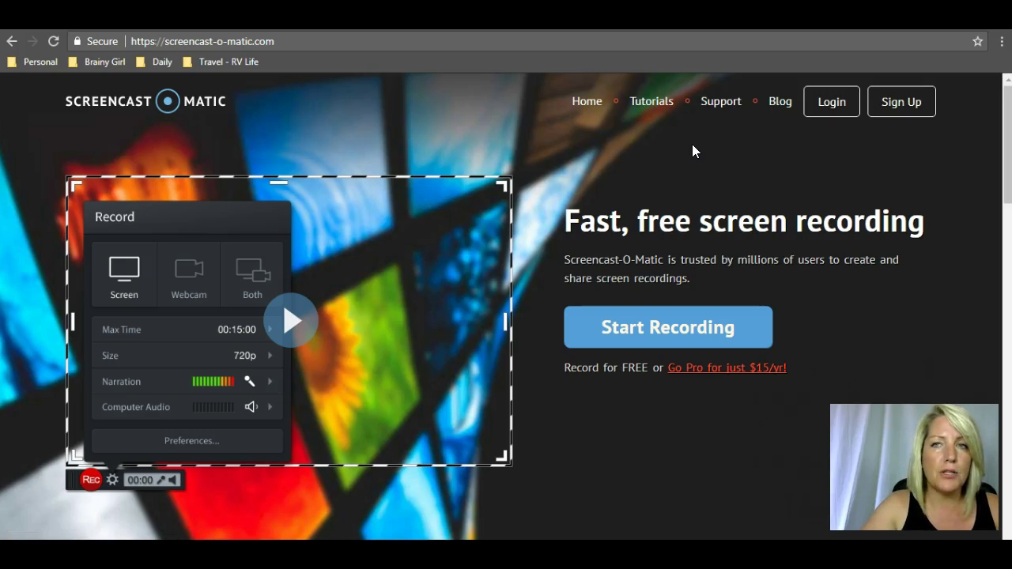
Step: Close the Welcome sign-up modal without an account and continue to the Screen Recorder page
click(627, 331)
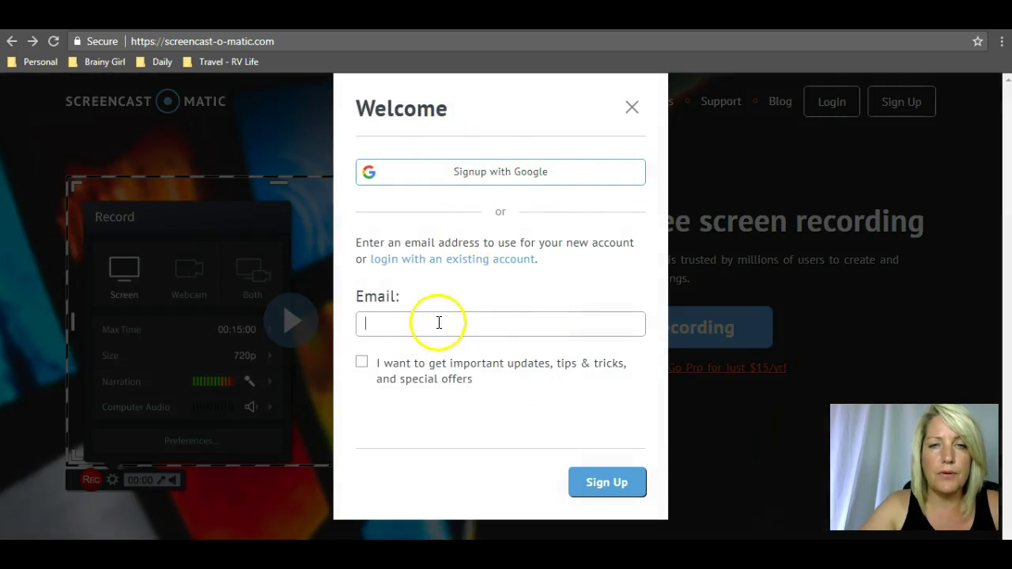
click(631, 111)
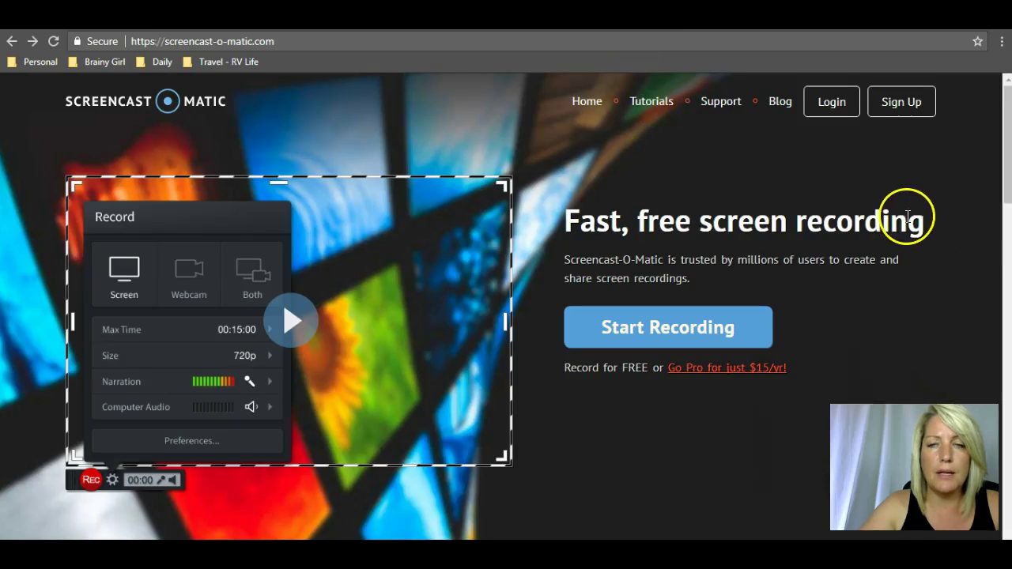
click(669, 320)
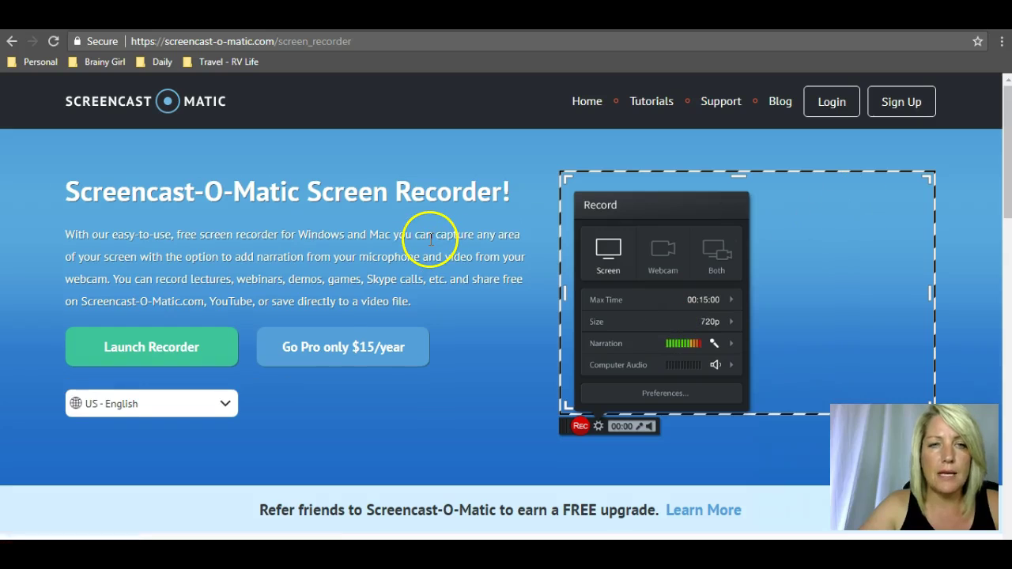
Step: Launch the free desktop recorder, then scroll the Screen Recorder page to the footer and back
click(154, 348)
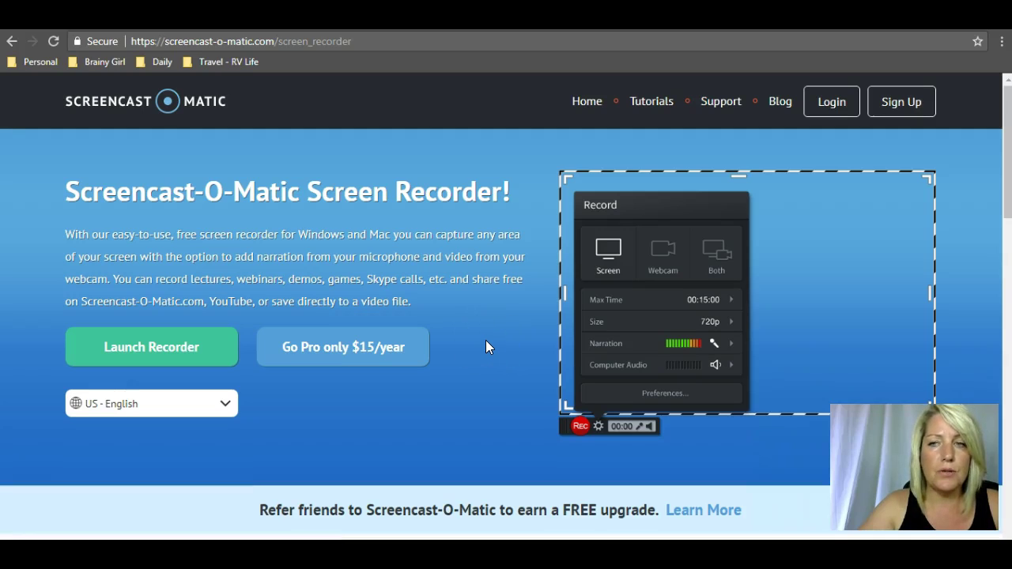
scroll(486, 342, down, 6)
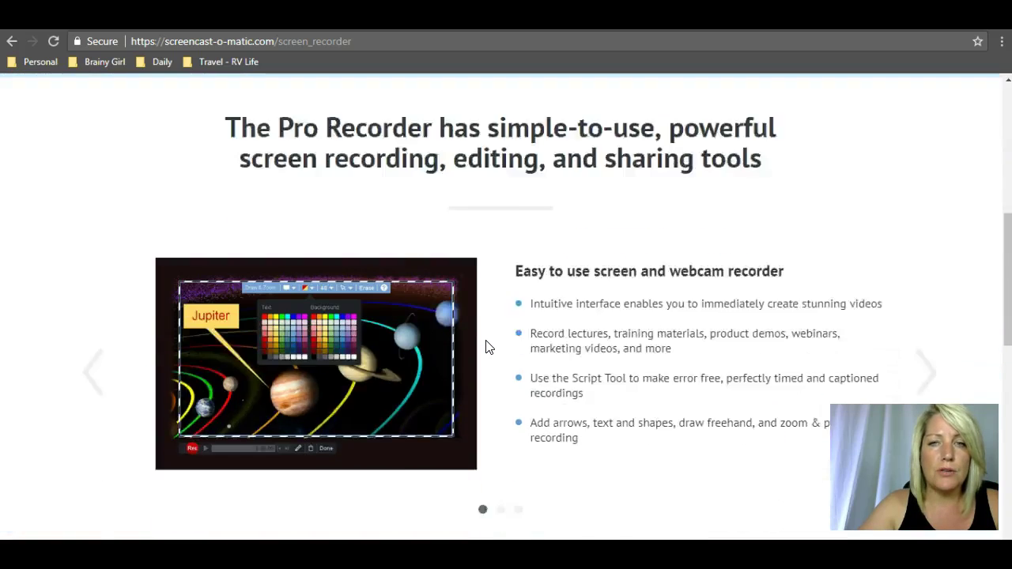
scroll(486, 346, down, 2)
scroll(486, 346, down, 4)
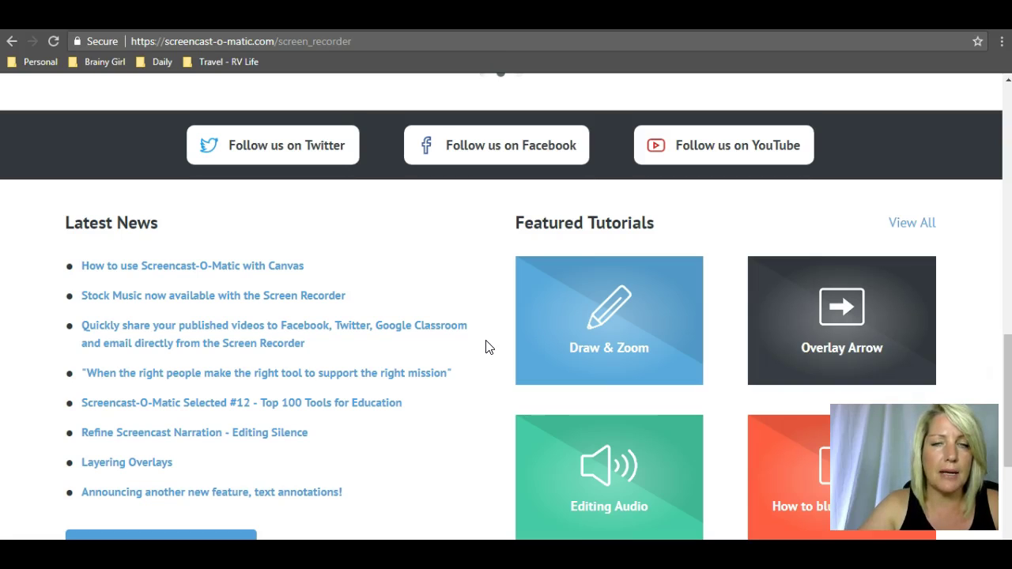
scroll(475, 273, down, 2)
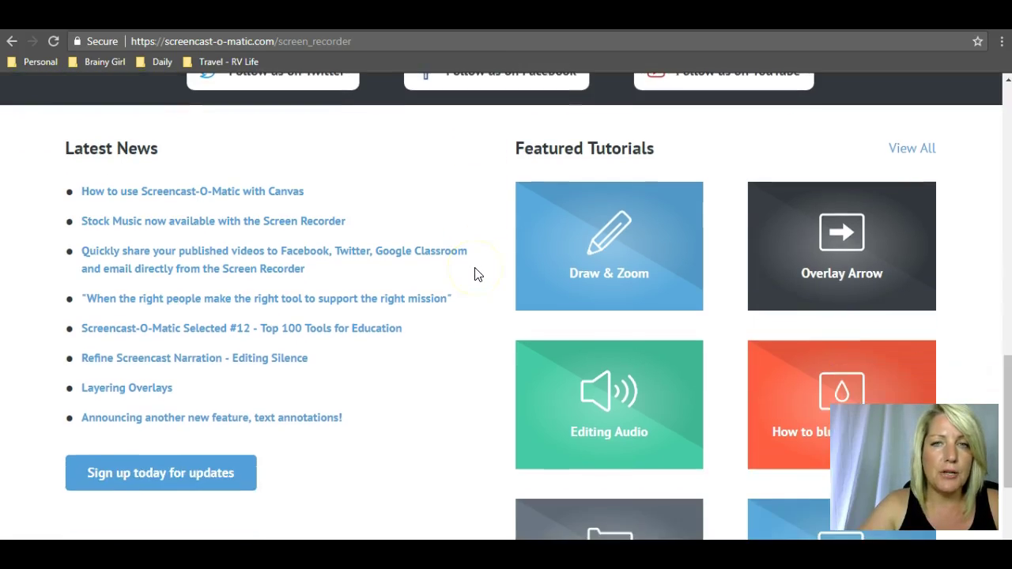
scroll(474, 274, down, 2)
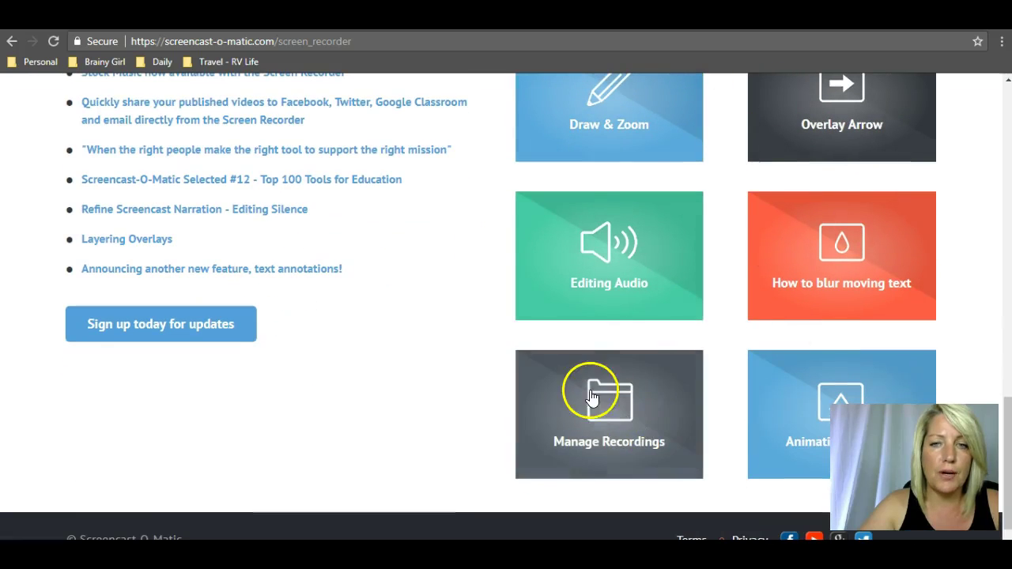
scroll(591, 391, down, 1)
scroll(442, 340, up, 10)
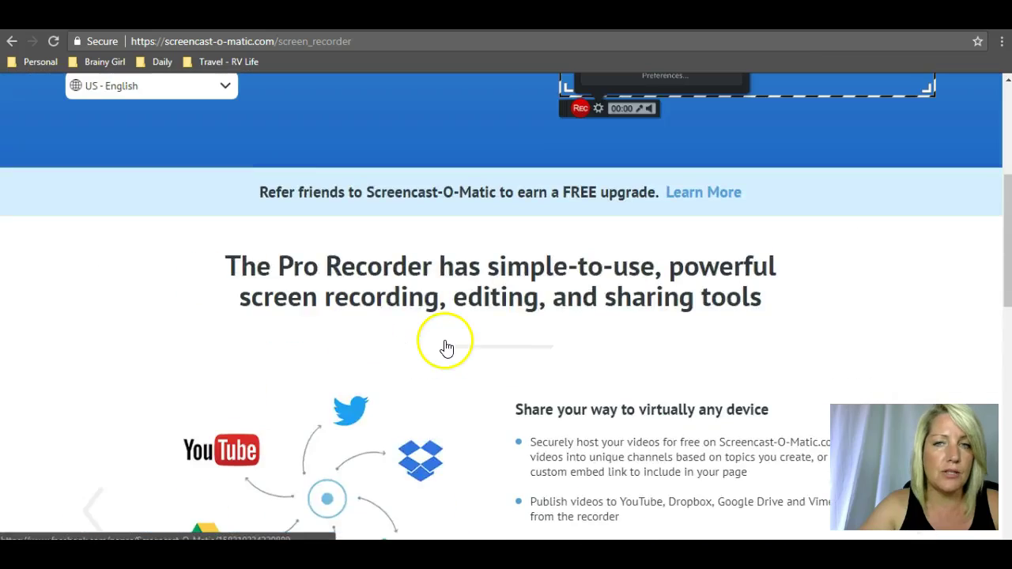
scroll(445, 346, up, 4)
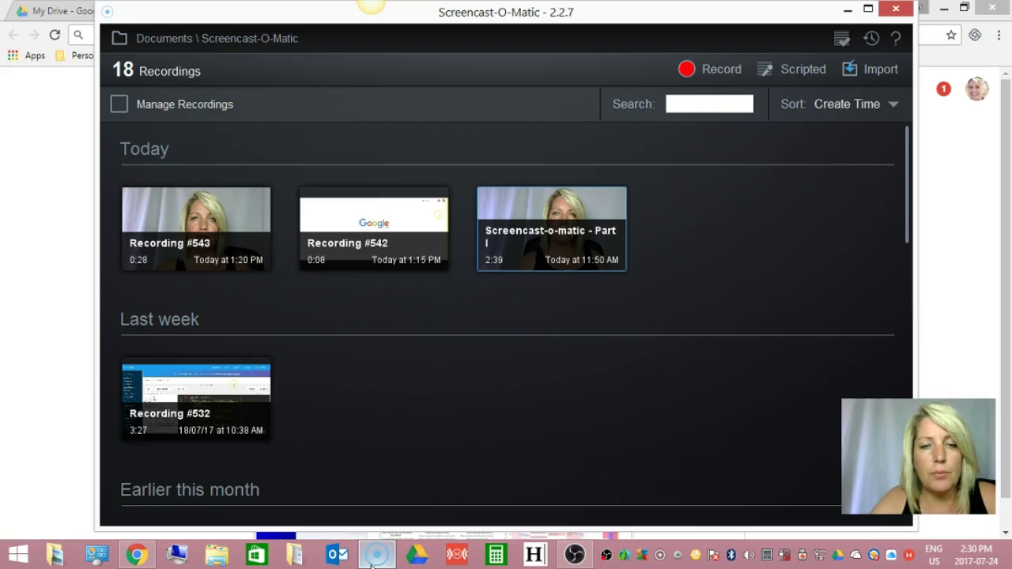
Step: Browse the library's 18 recordings, grouped from Today back to March, and return to the top
mouse_move(377, 564)
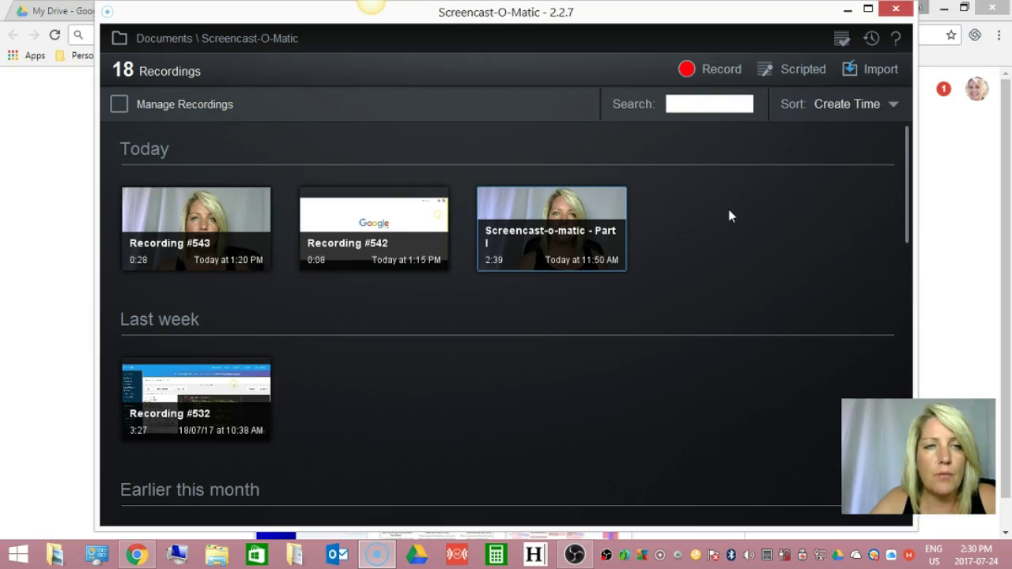
scroll(700, 221, down, 3)
scroll(701, 221, down, 20)
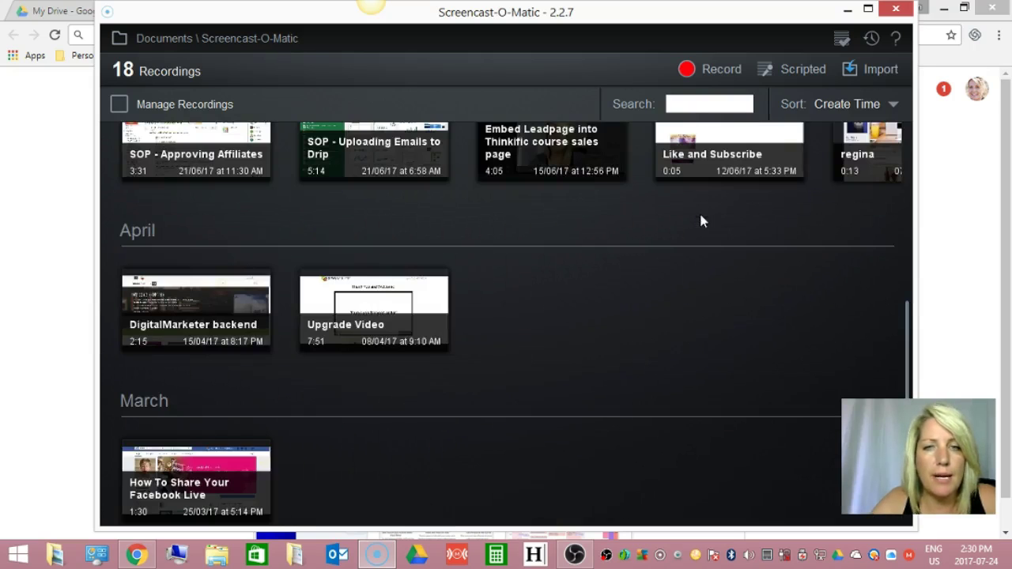
scroll(700, 221, up, 20)
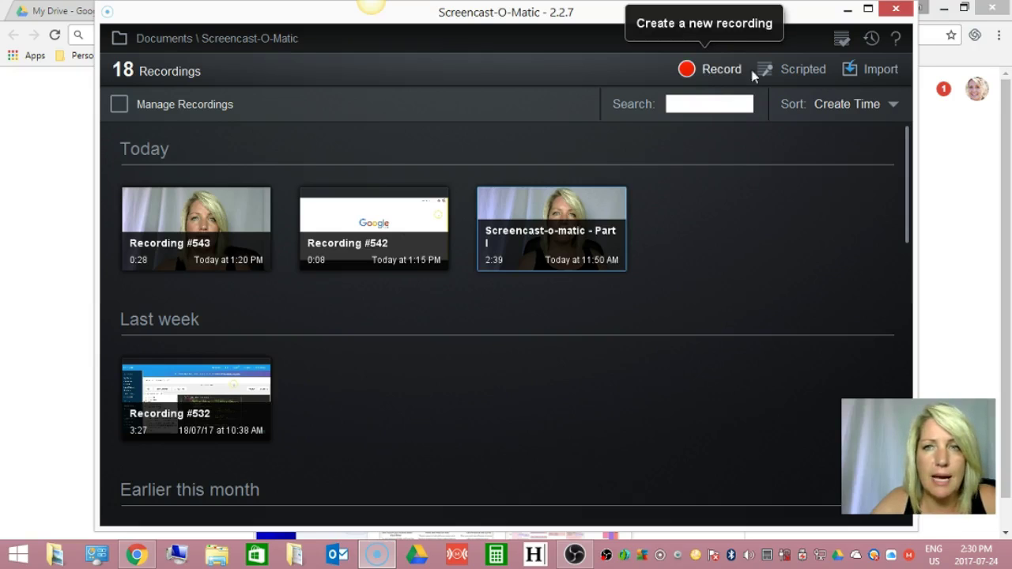
Step: Start a scripted recording, add a second section, then abandon it and return to the recordings list
click(798, 73)
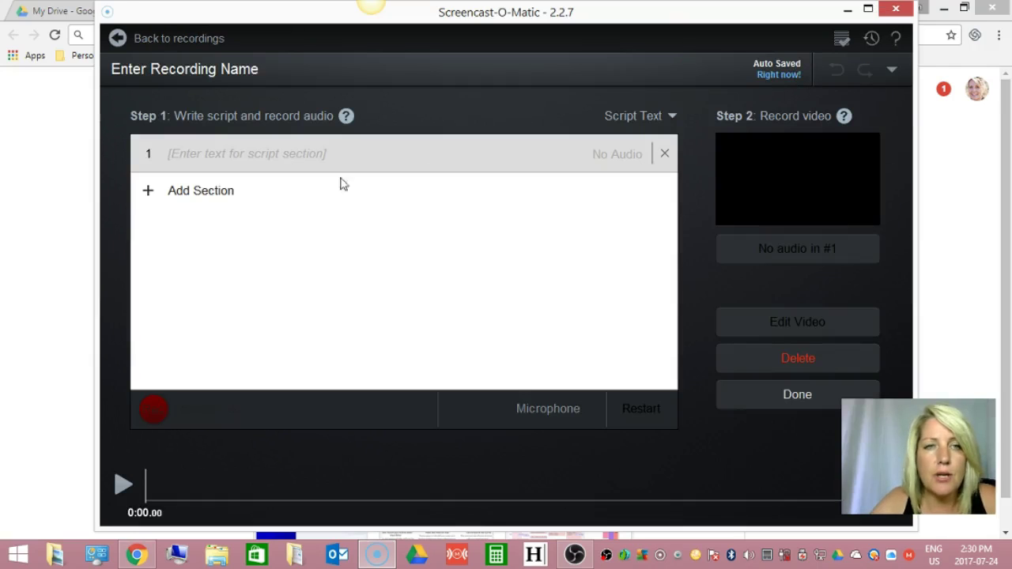
click(204, 191)
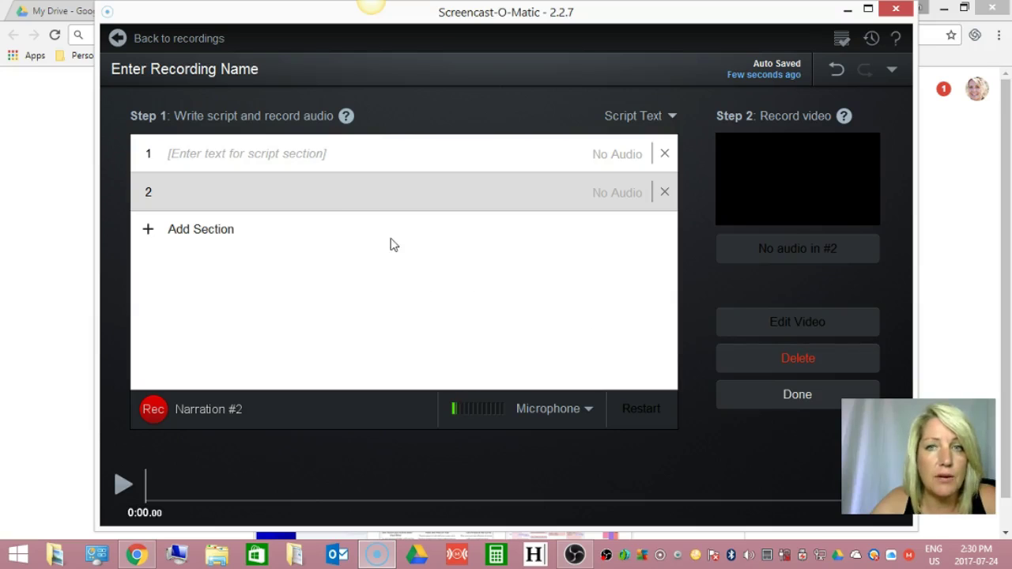
click(118, 39)
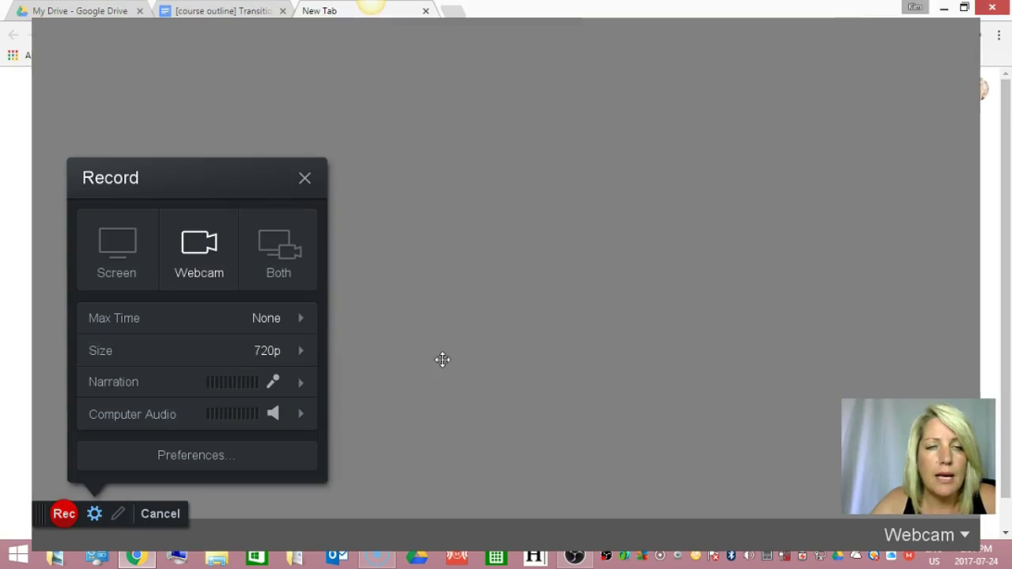
Step: Capture Both screen and webcam over a 1054 x 610 browser area, repositioning the webcam overlay
click(111, 246)
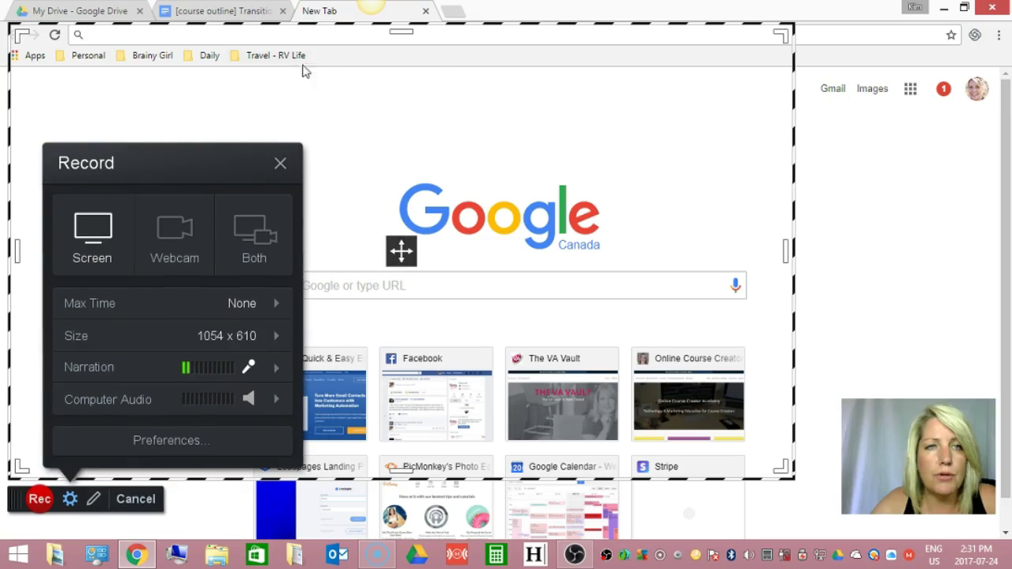
drag(445, 30, 574, 67)
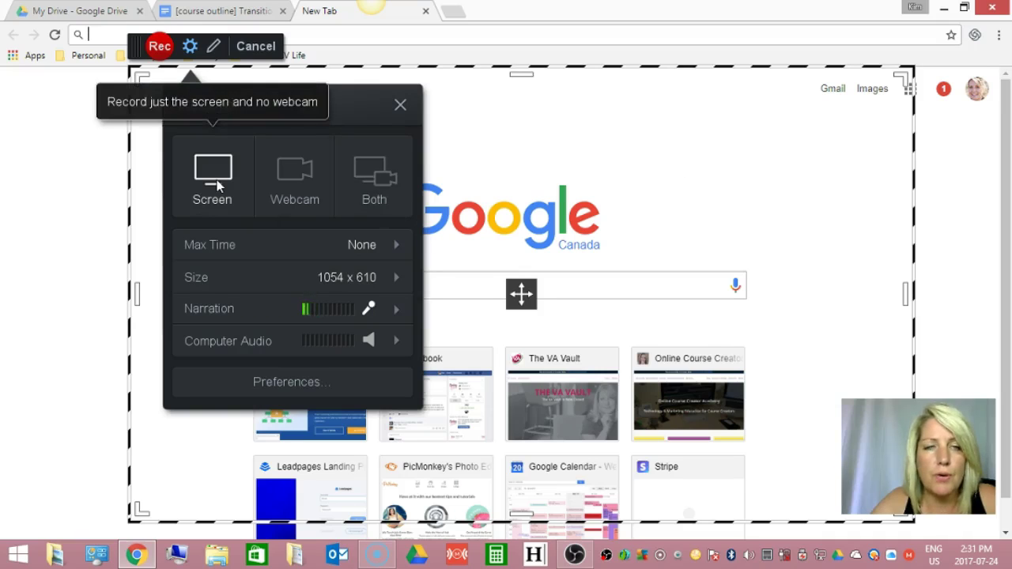
click(292, 173)
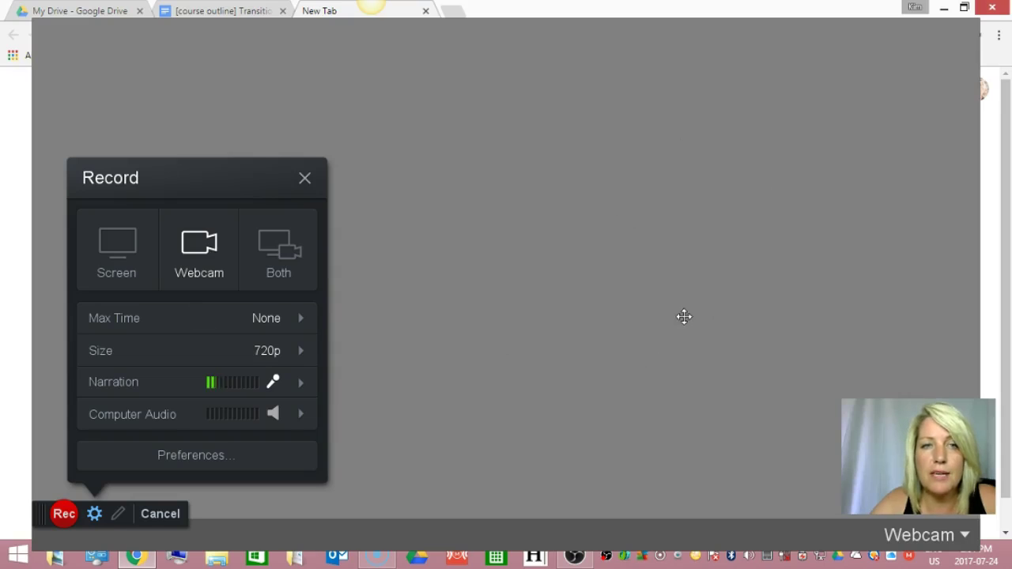
click(290, 255)
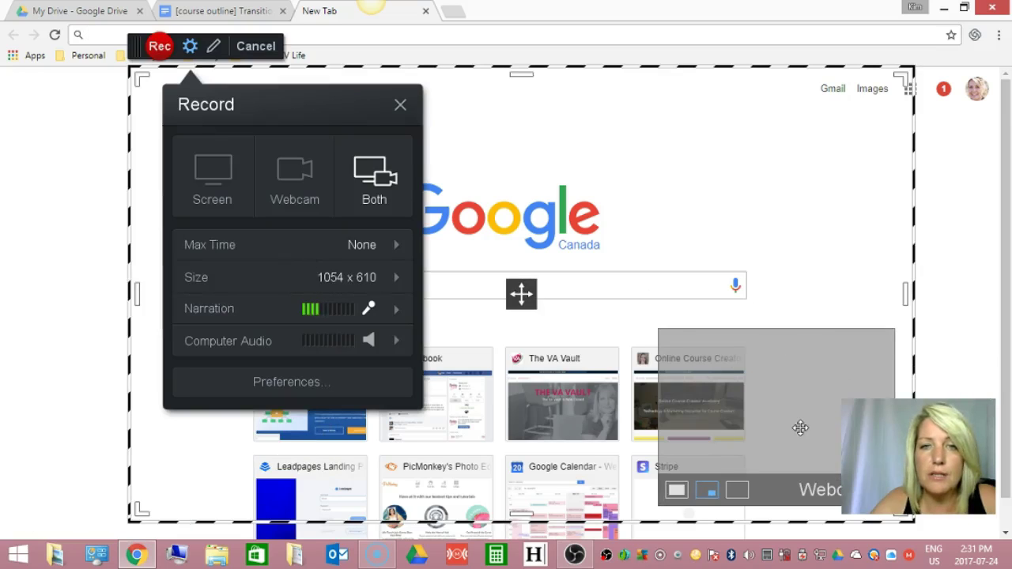
mouse_move(793, 424)
mouse_down()
mouse_move(785, 231)
mouse_move(799, 411)
mouse_up()
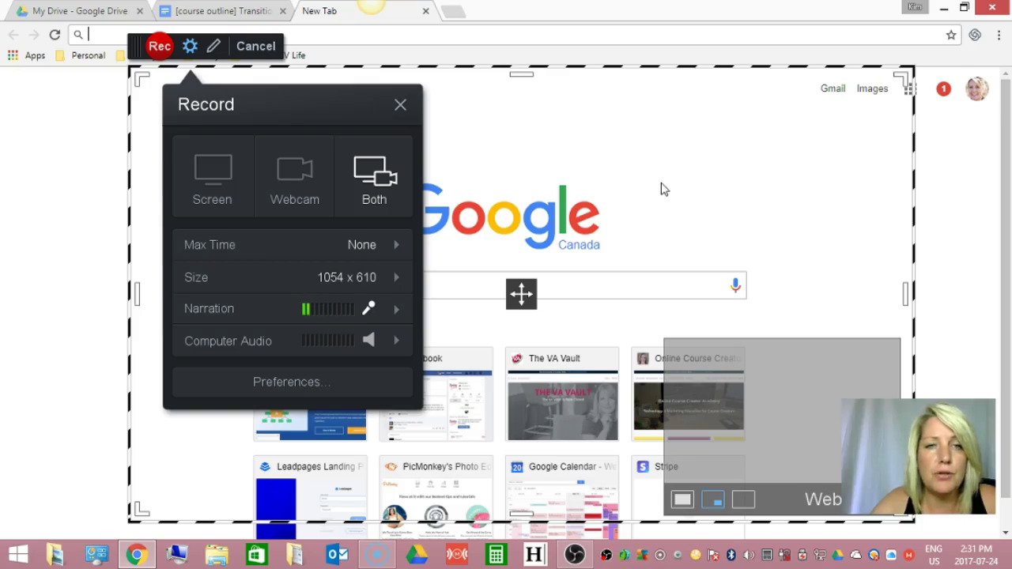
Step: Set Computer Audio to No, keep the current narration microphone, and close the Record settings
click(393, 247)
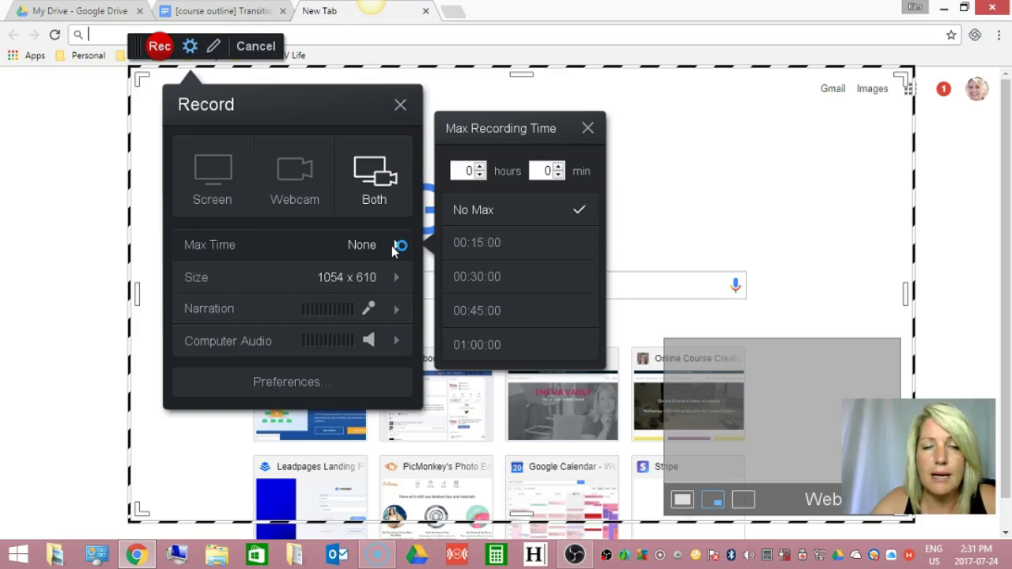
click(395, 278)
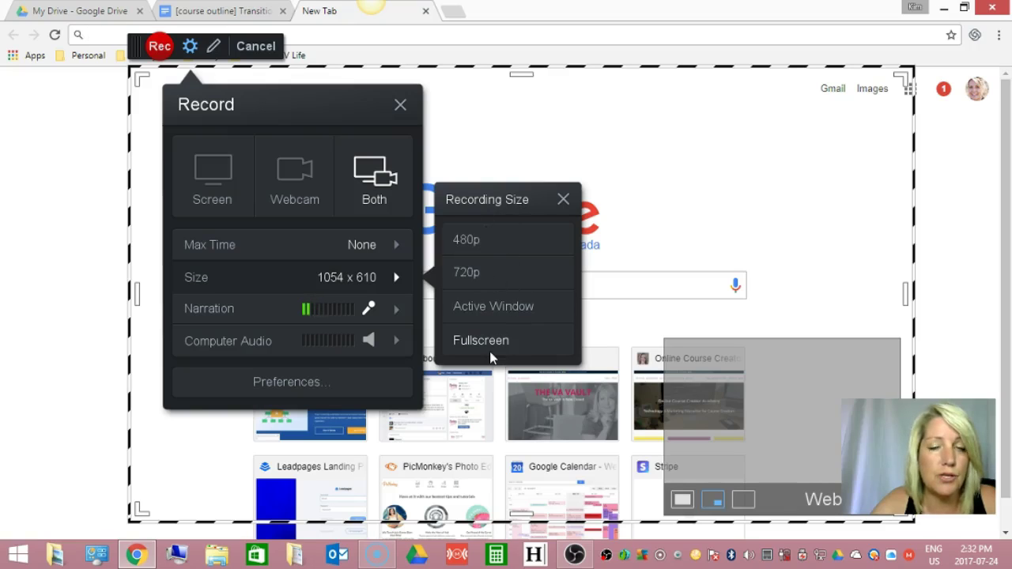
click(396, 310)
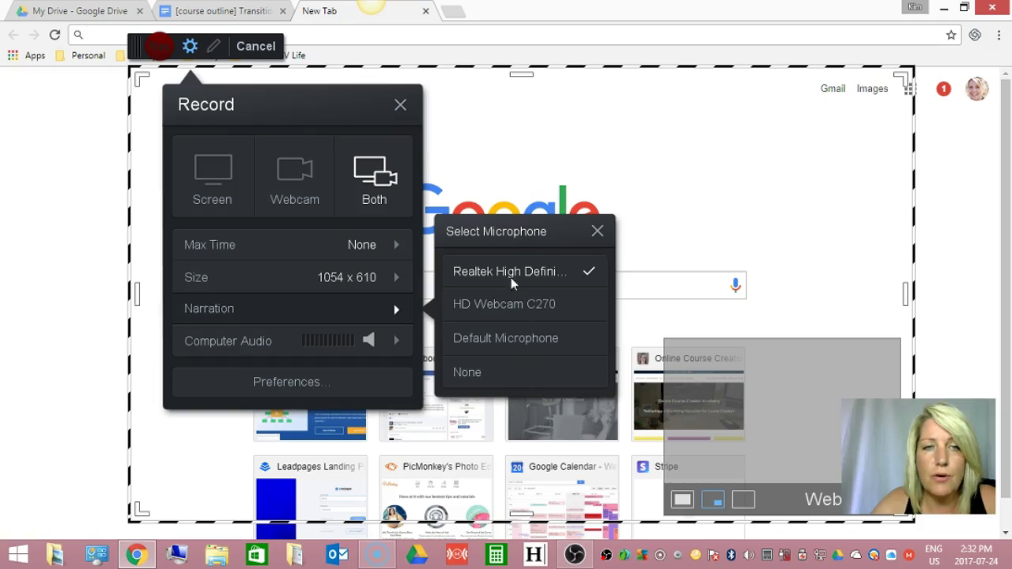
click(398, 340)
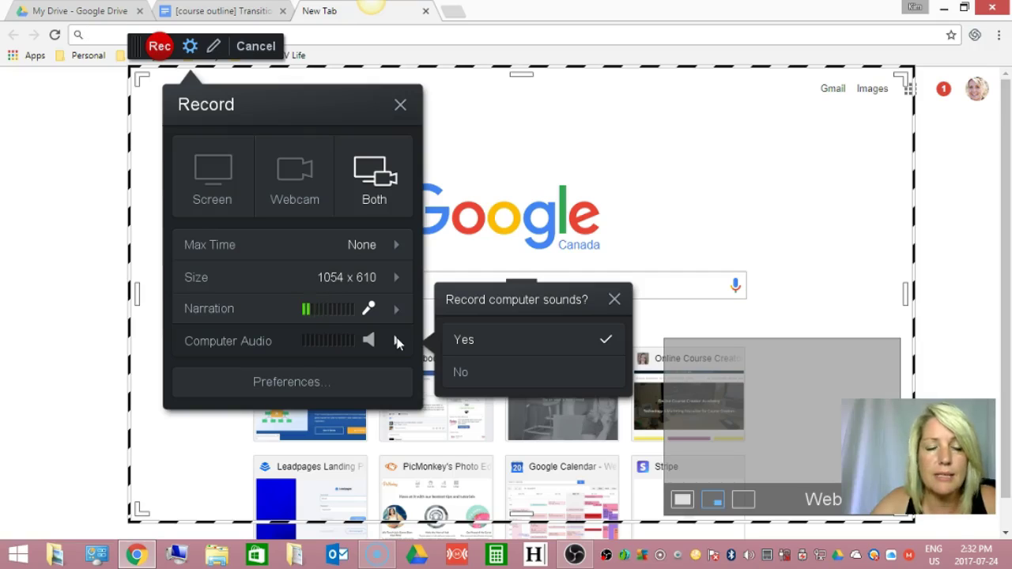
click(472, 376)
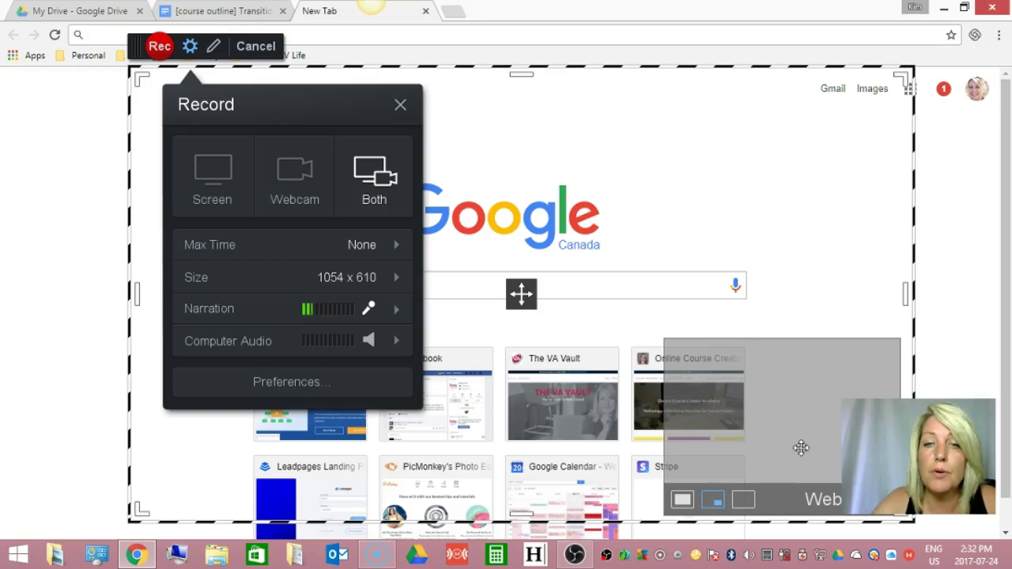
click(399, 105)
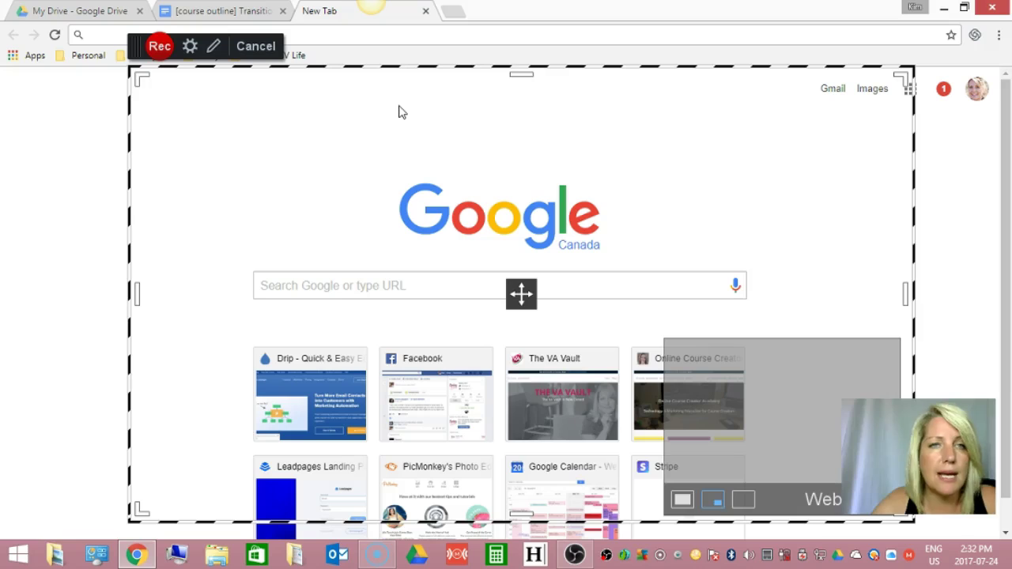
Step: Start recording and load online-course-creator.thinkific.com in the browser
click(159, 45)
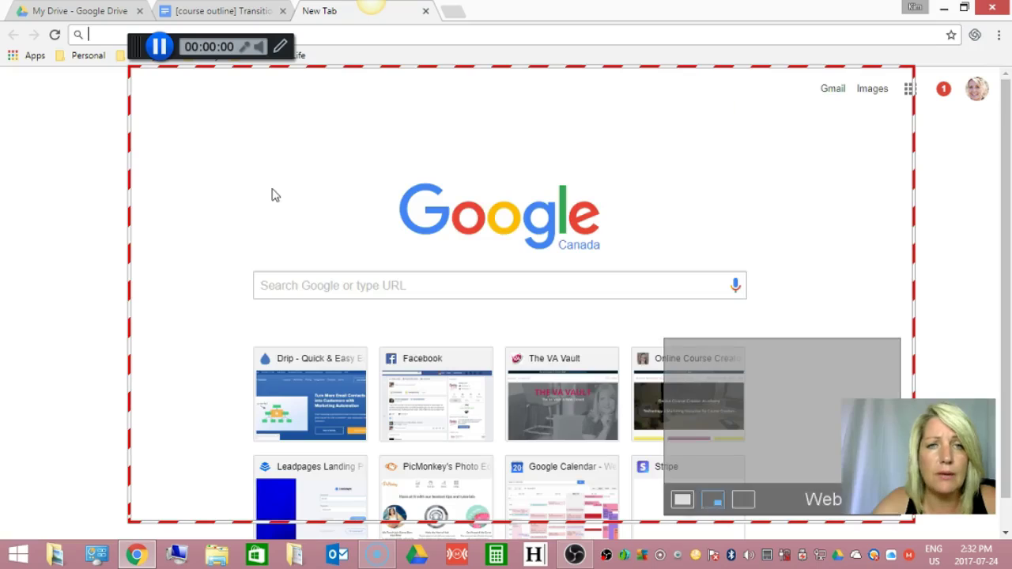
click(347, 282)
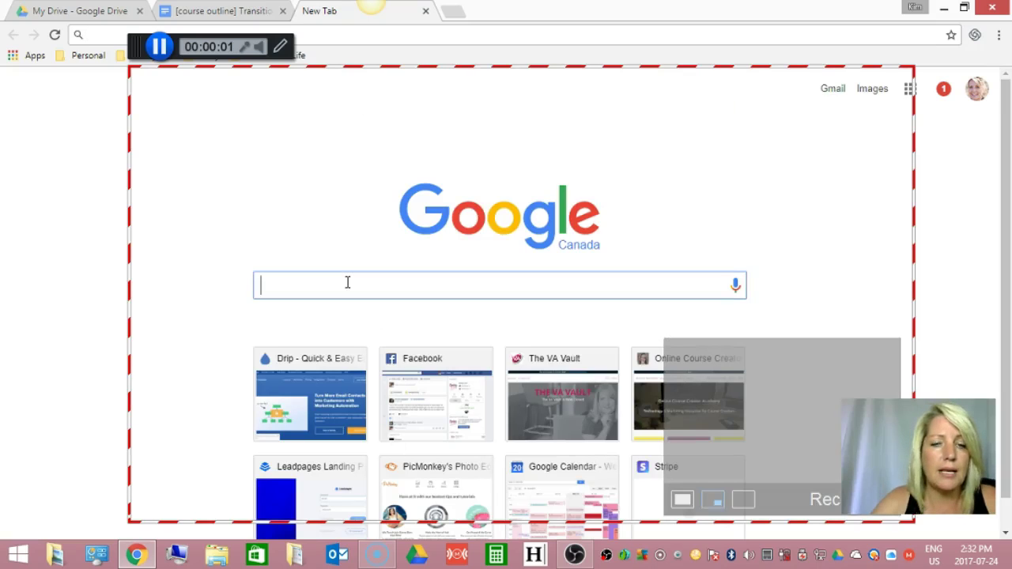
text(onli)
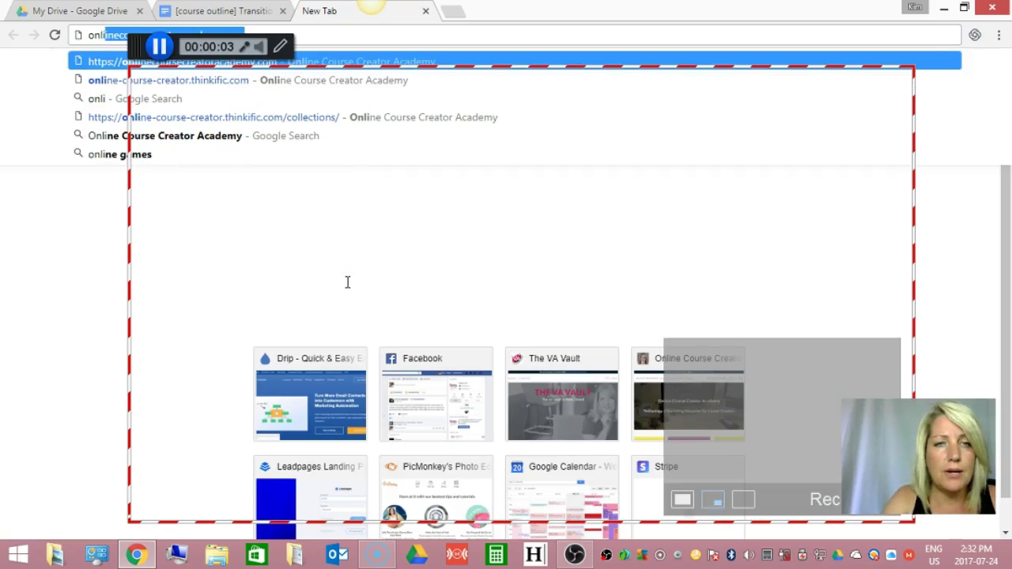
text(ne-c)
key(Return)
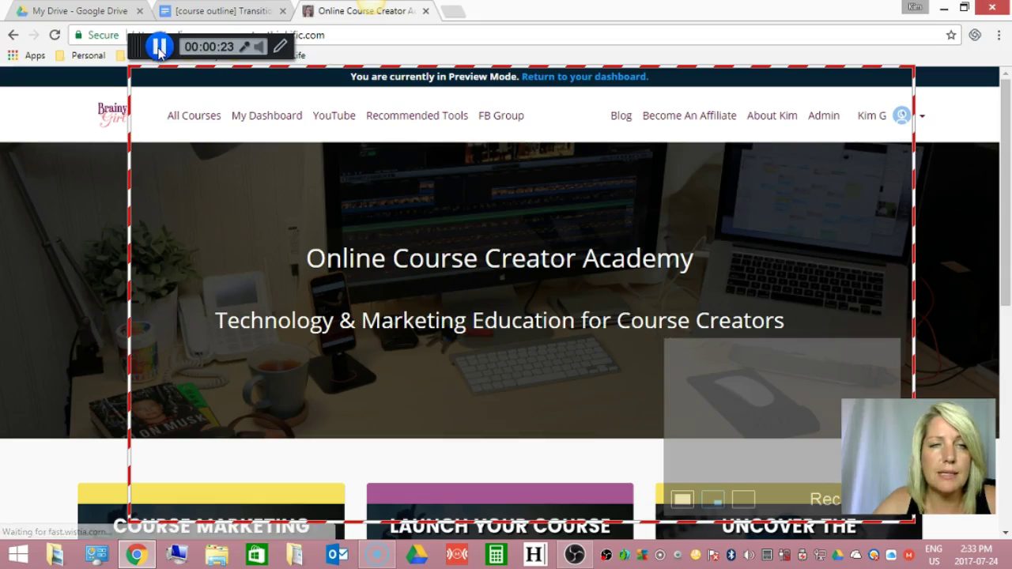
Step: Pause and widen the capture frame to the screen's left, right and top browser edges
click(159, 47)
drag(128, 293, 4, 293)
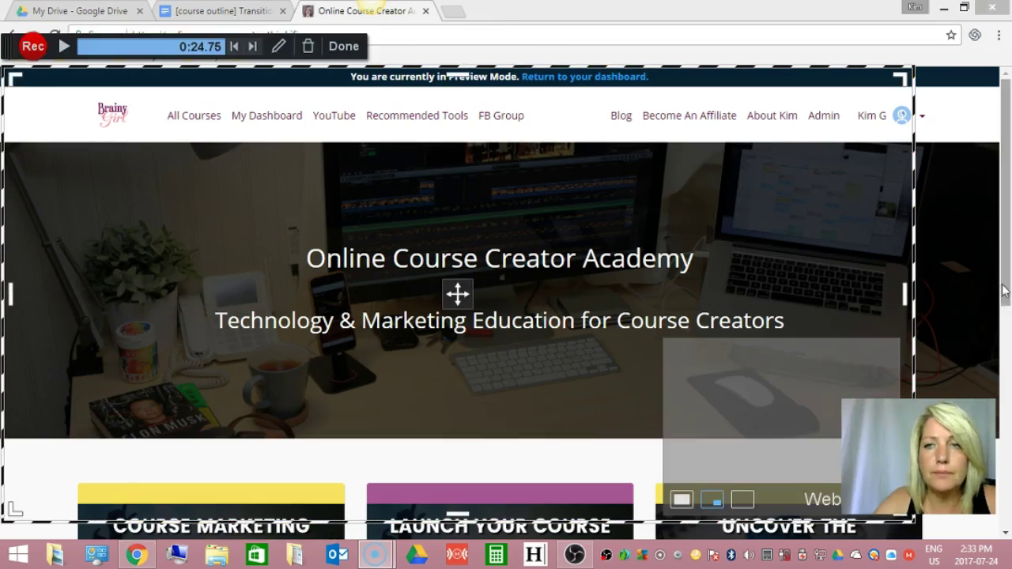
drag(914, 294, 1000, 293)
drag(516, 76, 516, 34)
Step: Resume recording, open the Course Marketing on a Budget Bootcamp page, and pause again
click(33, 559)
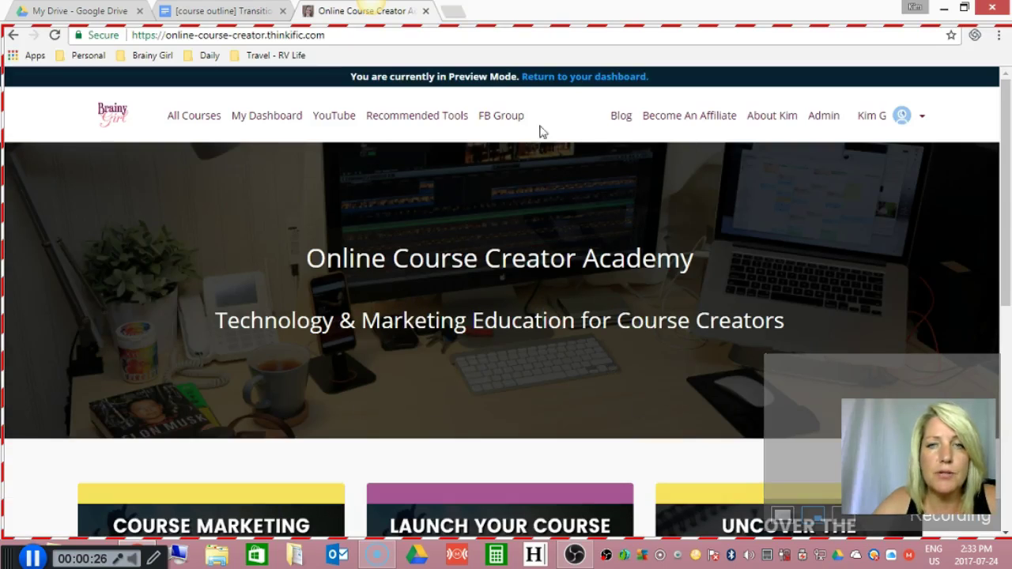
scroll(591, 284, down, 3)
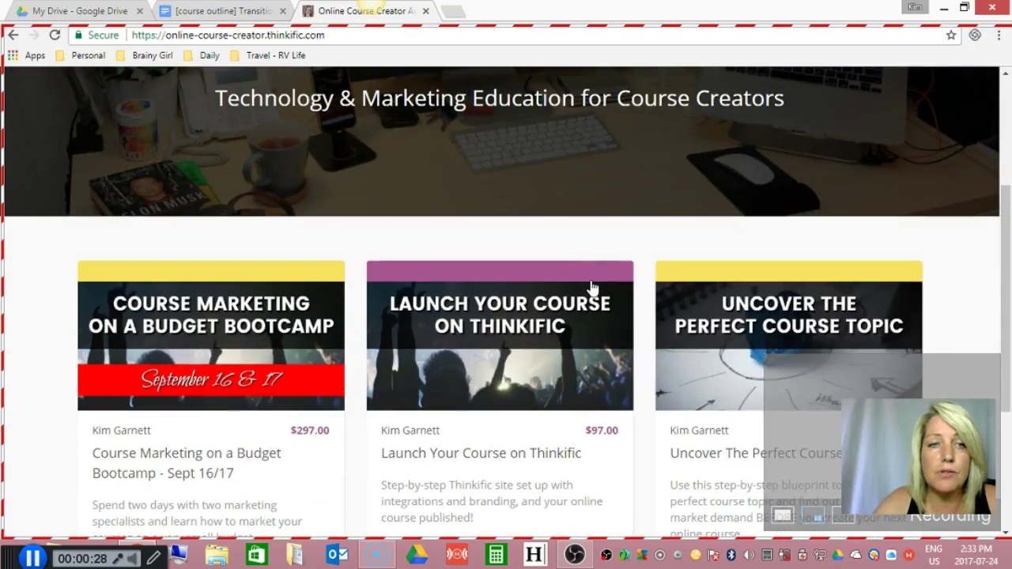
scroll(591, 287, up, 3)
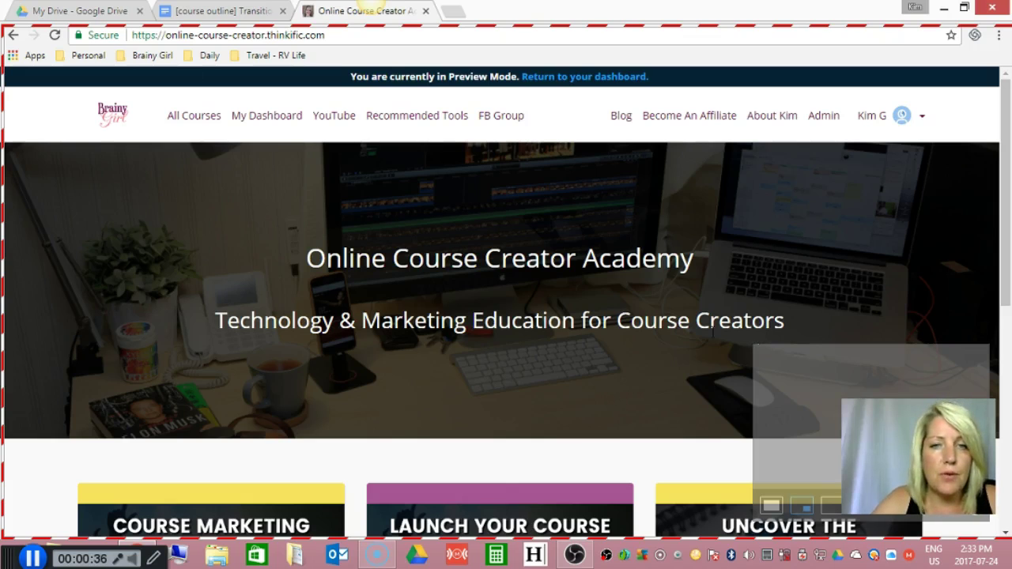
scroll(330, 247, down, 3)
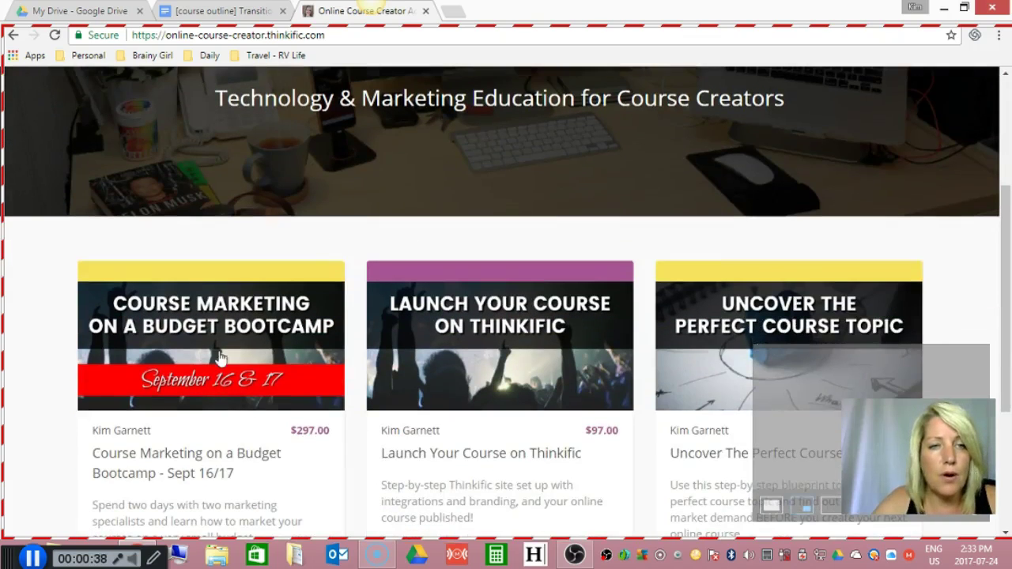
click(262, 354)
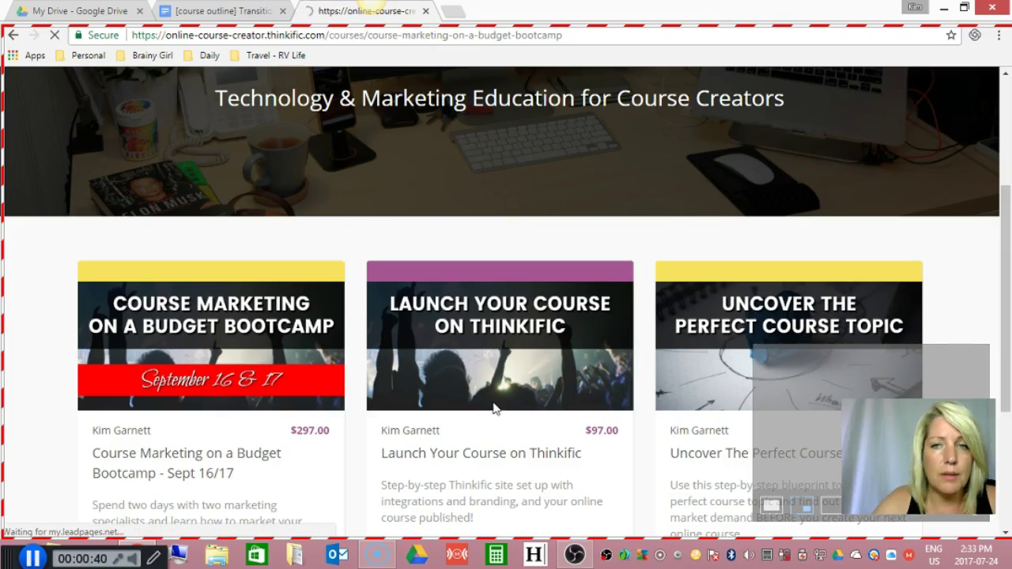
click(31, 558)
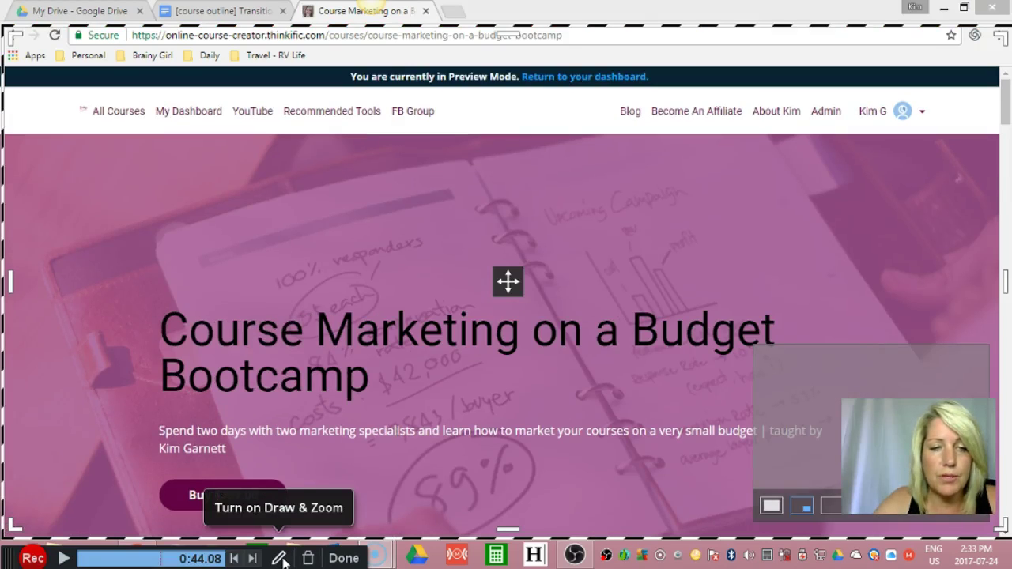
Step: Enable Draw & Zoom and draw a magenta rectangle over the course title
click(281, 558)
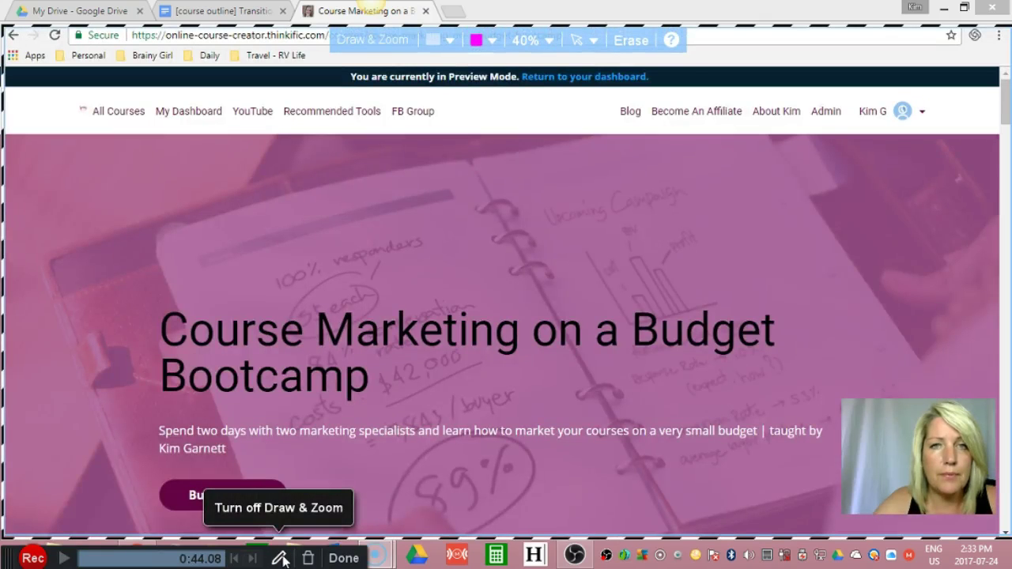
click(283, 558)
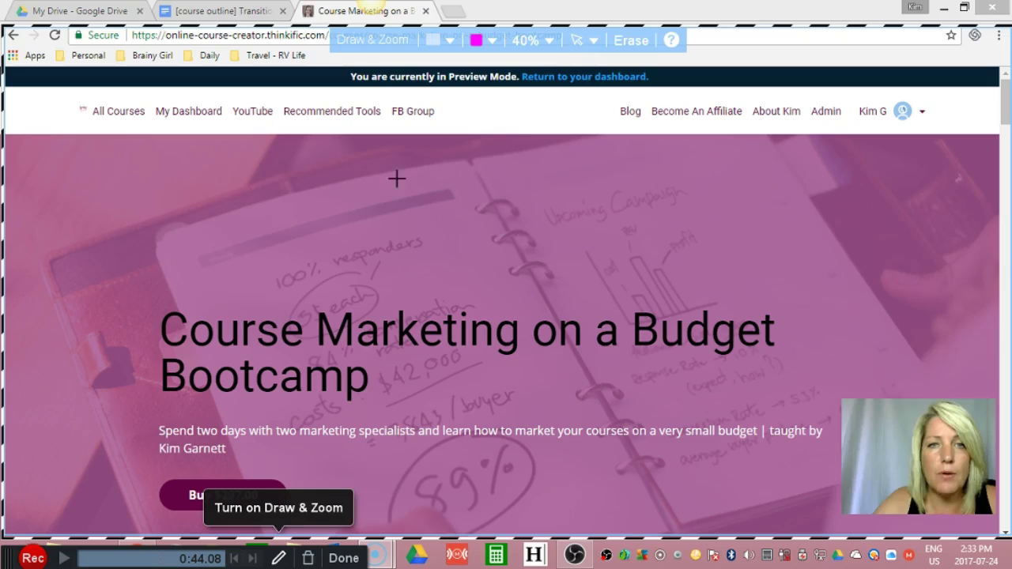
mouse_move(226, 259)
mouse_down()
mouse_move(132, 294)
mouse_move(403, 450)
mouse_move(869, 437)
mouse_move(882, 427)
mouse_up()
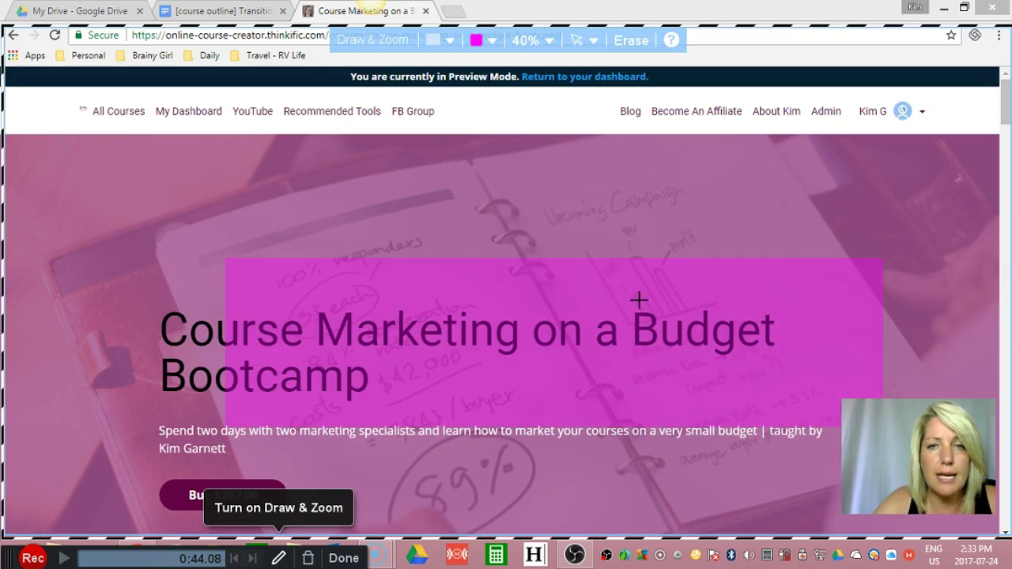
Step: Check the shape and cursor-while-drawing options unchanged, then finish the recording as Recording #545
click(450, 41)
click(592, 41)
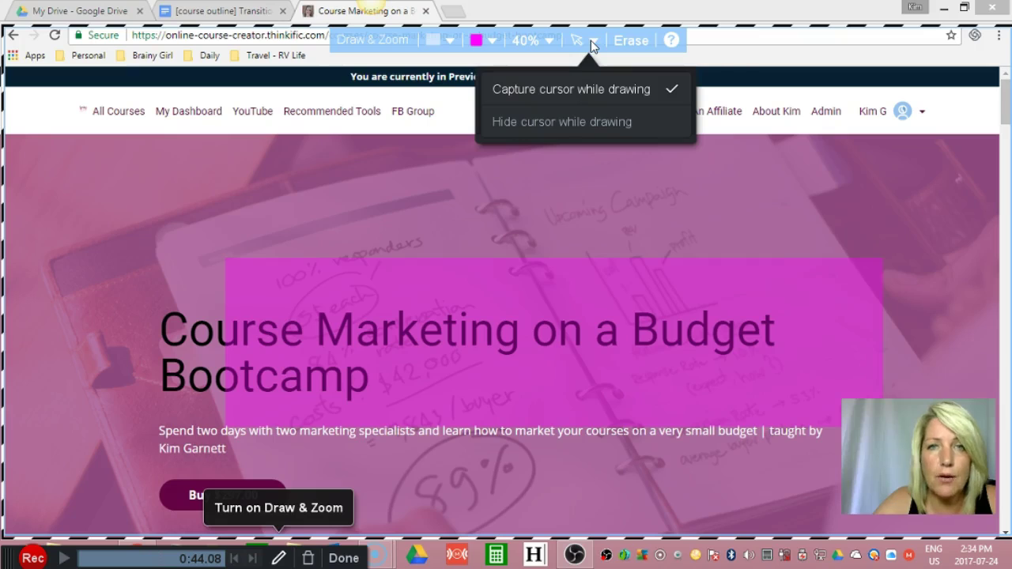
click(590, 40)
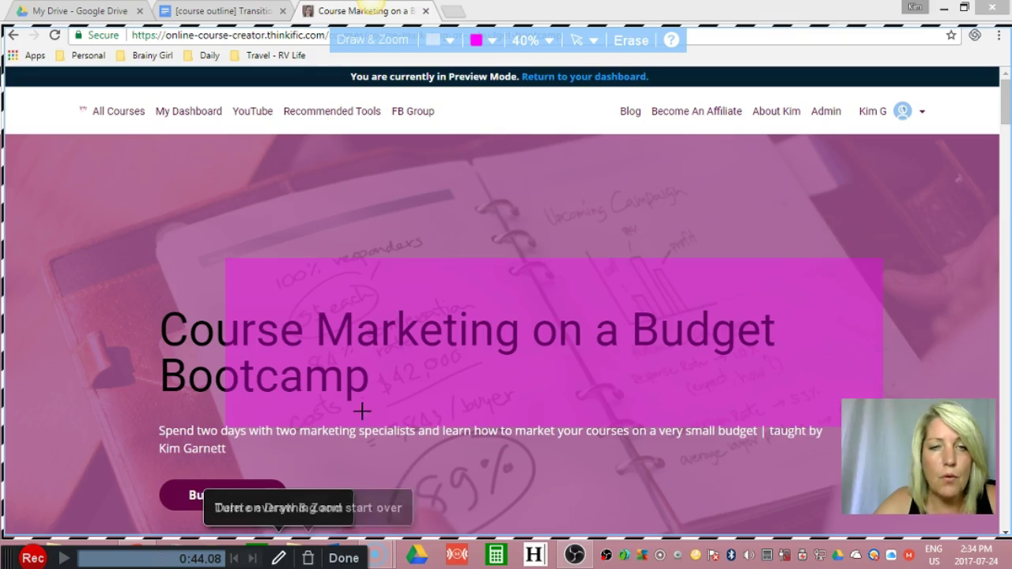
click(345, 559)
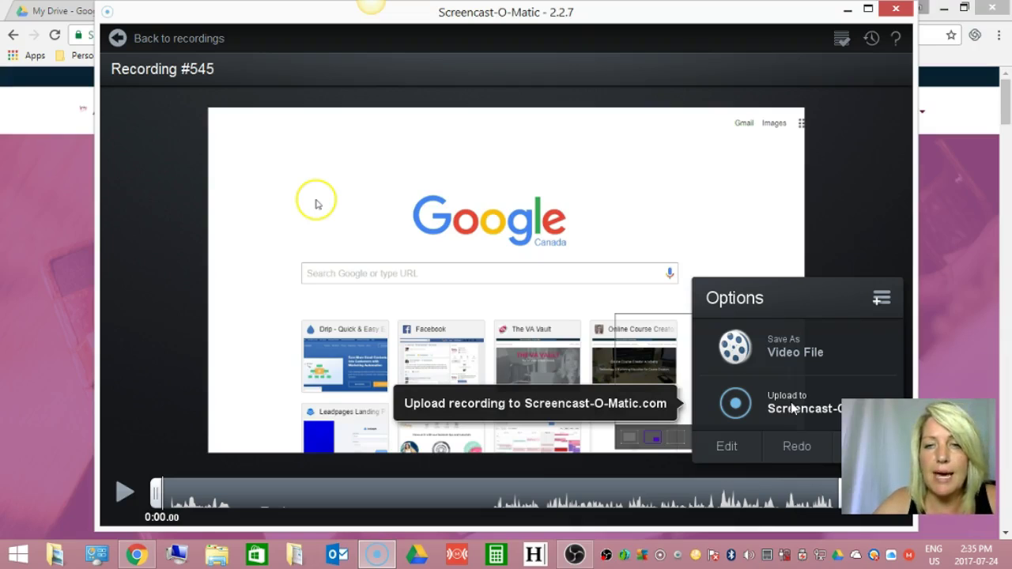
Step: Open Recording #545 in the editor, showing its 1054 x 610 canvas and timeline
click(726, 445)
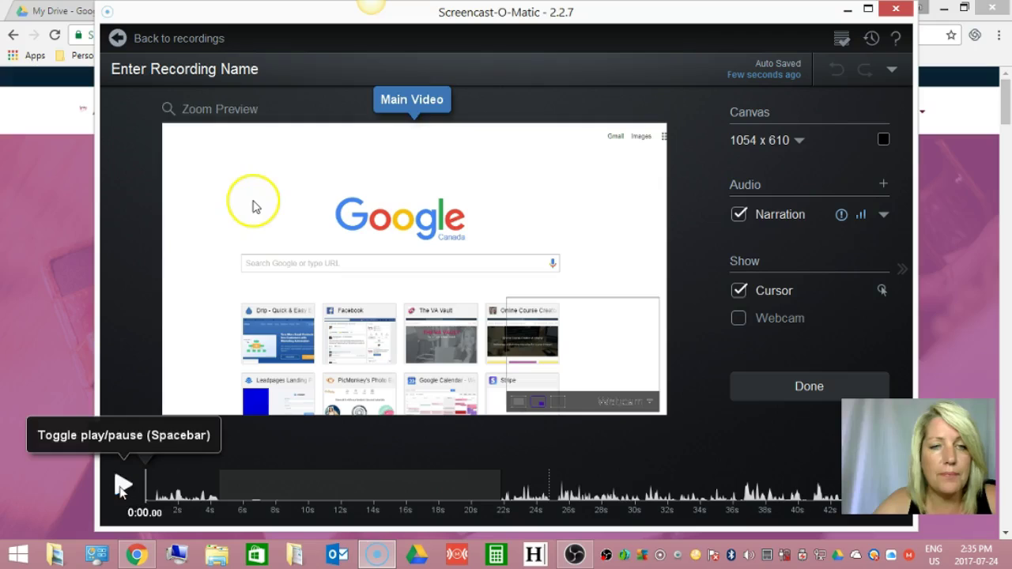
Step: Play back the recording and park the playhead at about 0:04.92
click(120, 487)
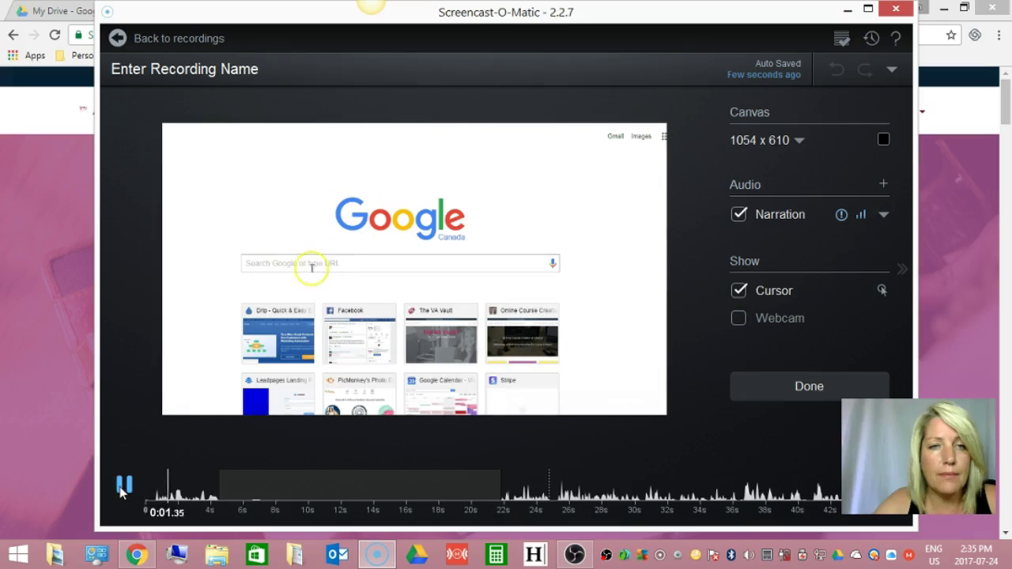
click(120, 488)
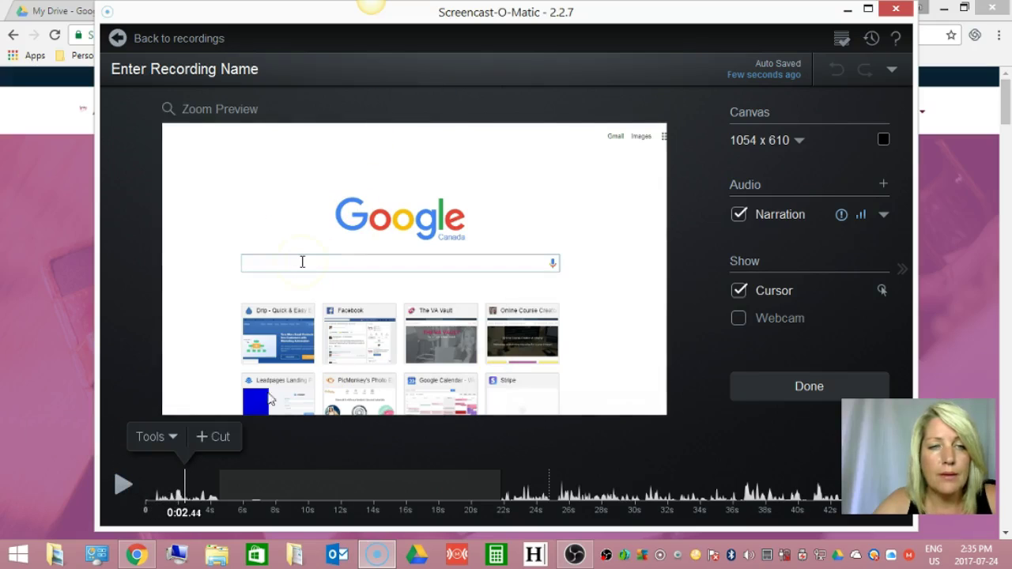
click(226, 496)
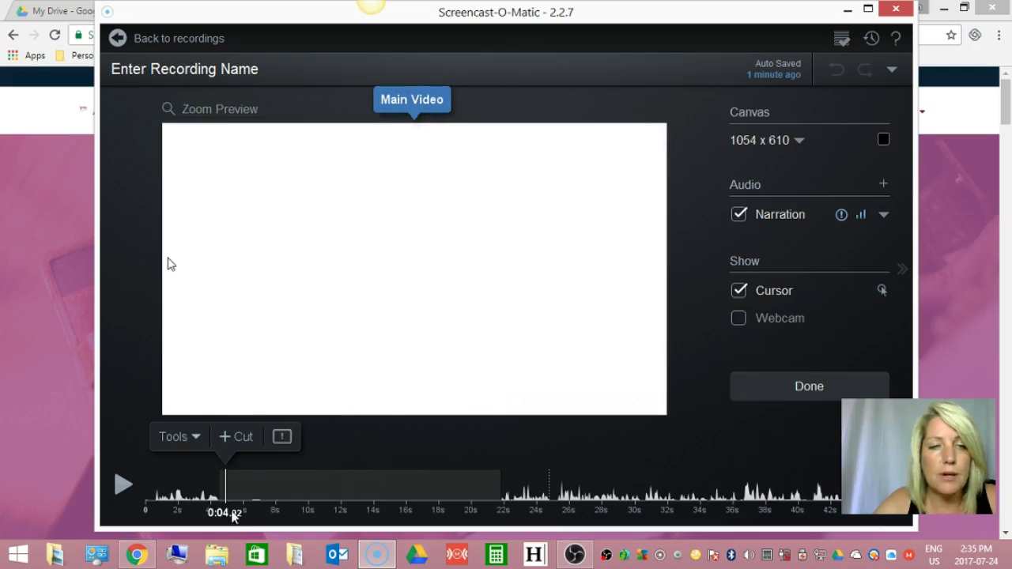
Step: Cut out a 4.12-second section starting at 0:04.92
click(198, 436)
click(162, 106)
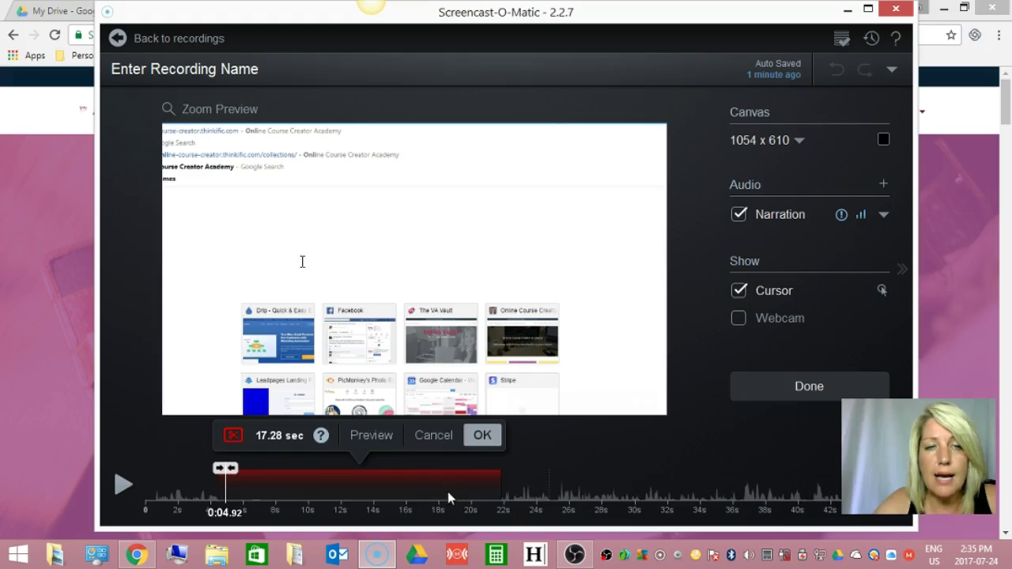
drag(225, 468, 231, 467)
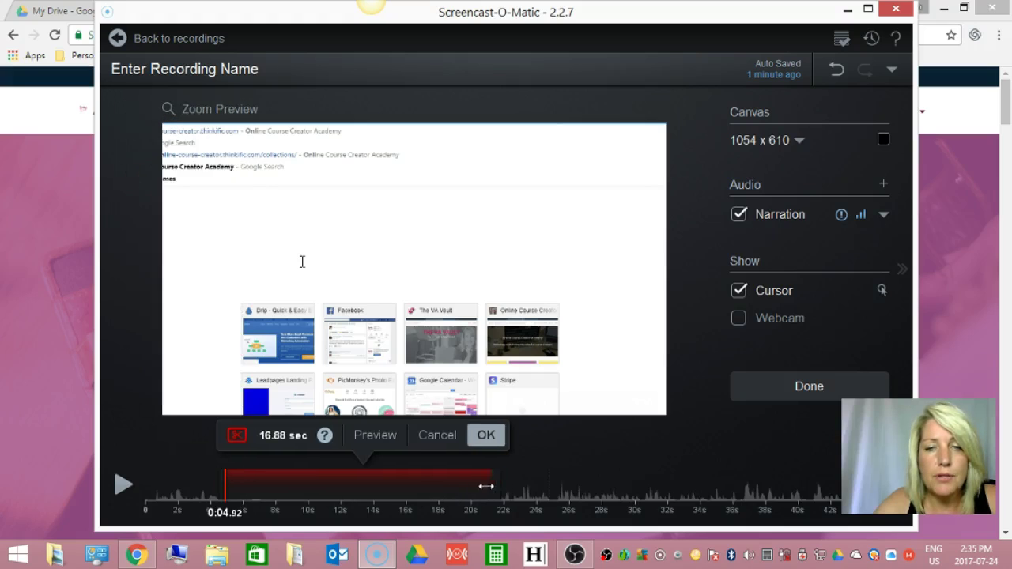
drag(485, 486, 293, 483)
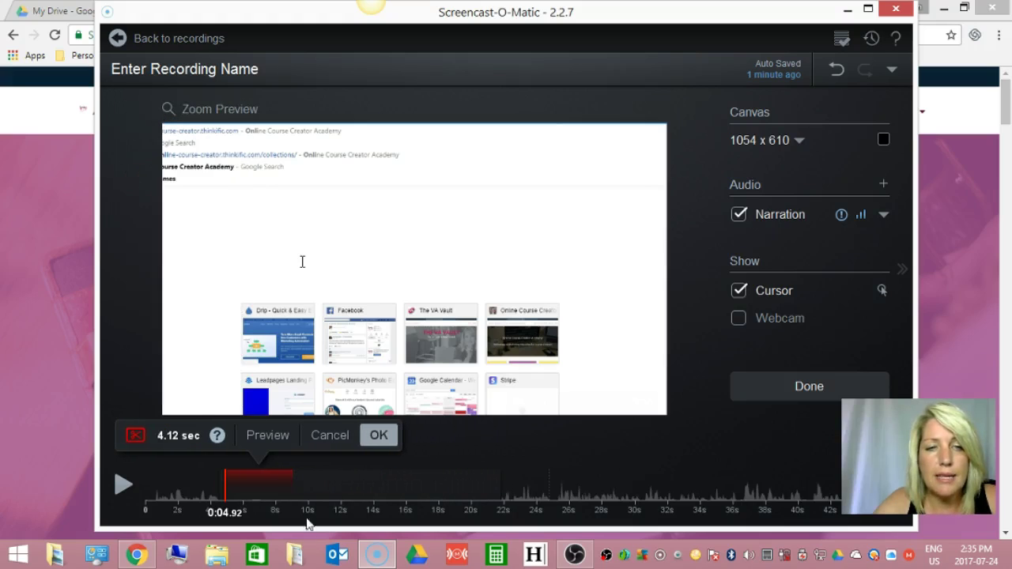
click(380, 436)
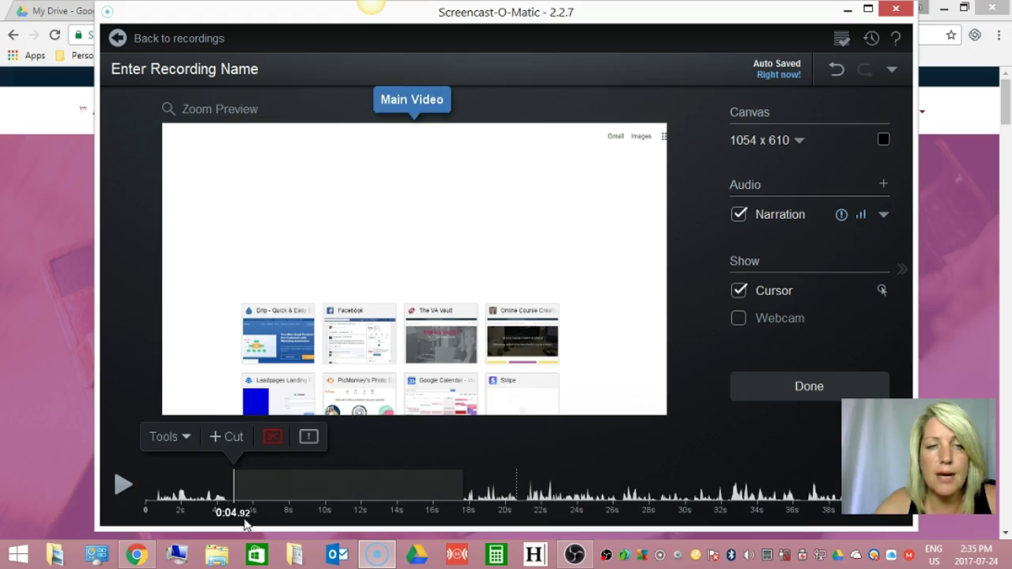
Step: Add a Speed Up section to the recording and shorten its range
click(184, 438)
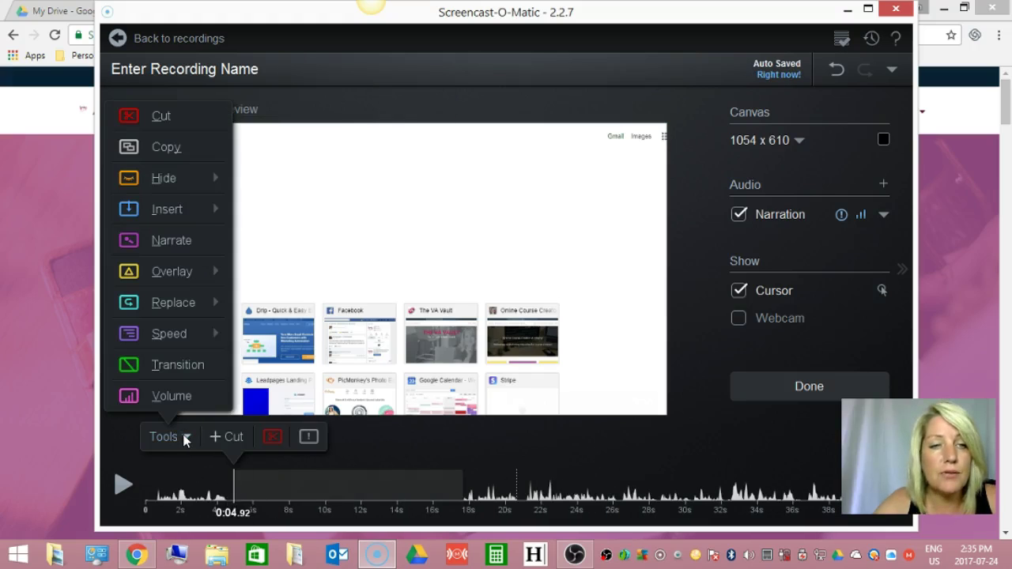
mouse_move(188, 350)
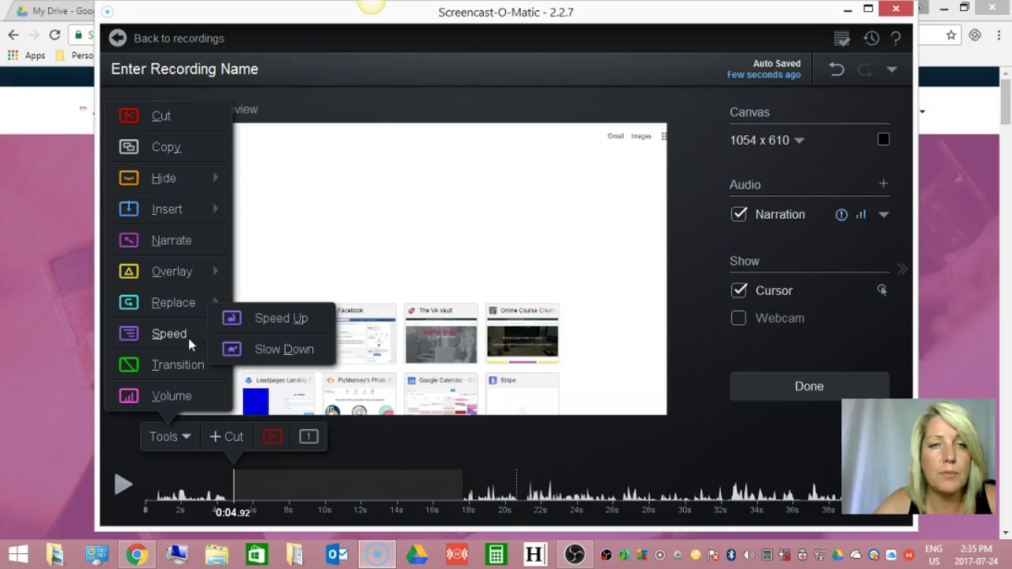
click(283, 318)
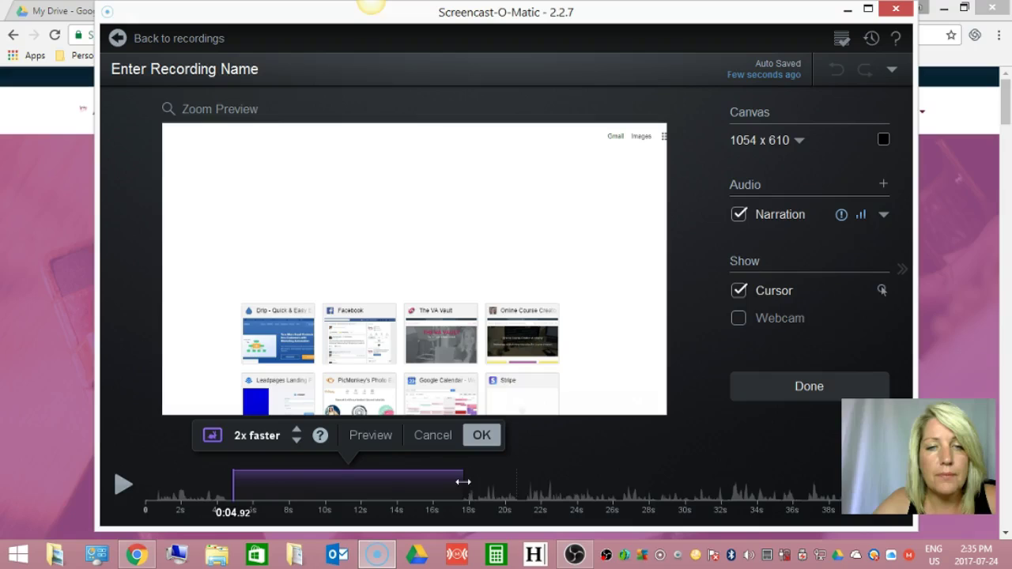
drag(461, 479, 438, 495)
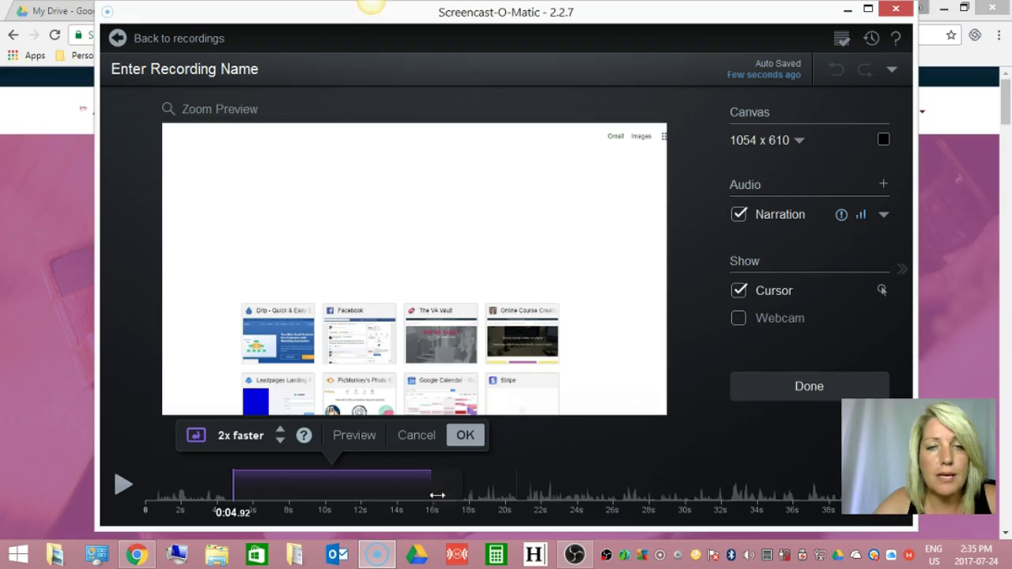
Step: Preview from 0:10.80, end the sped-up section at 0:14.28, and confirm 2x
click(340, 485)
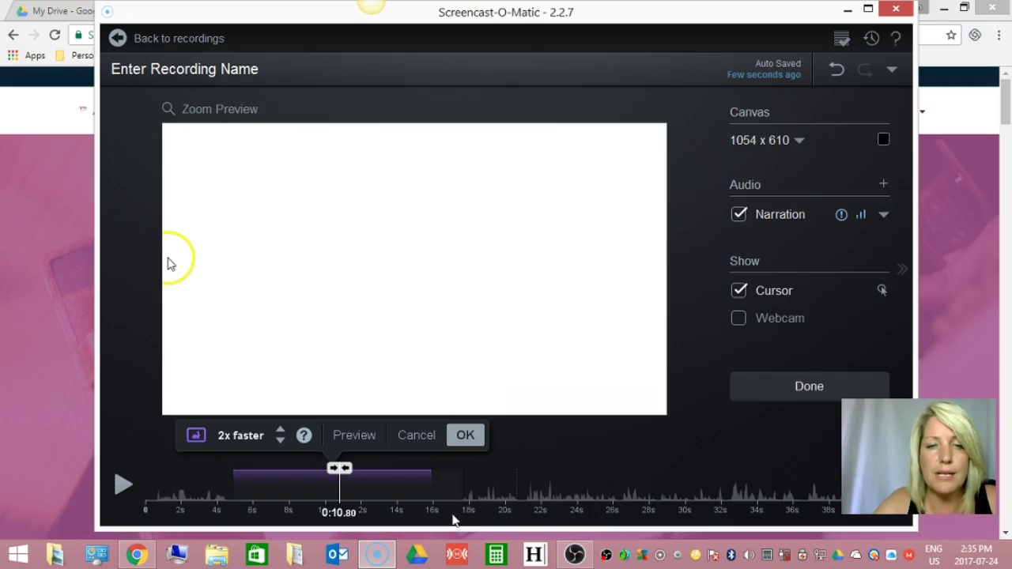
key(space)
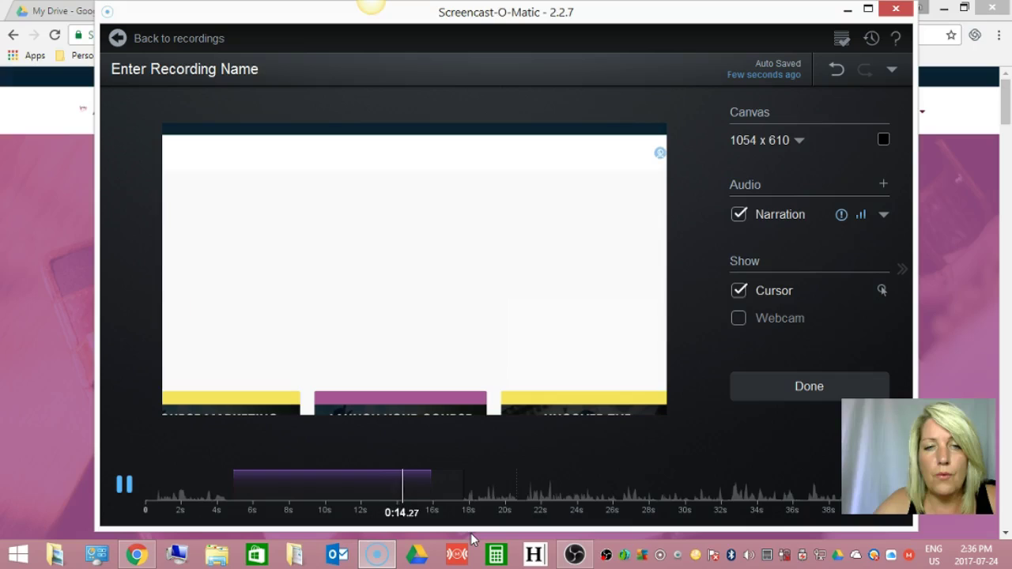
key(space)
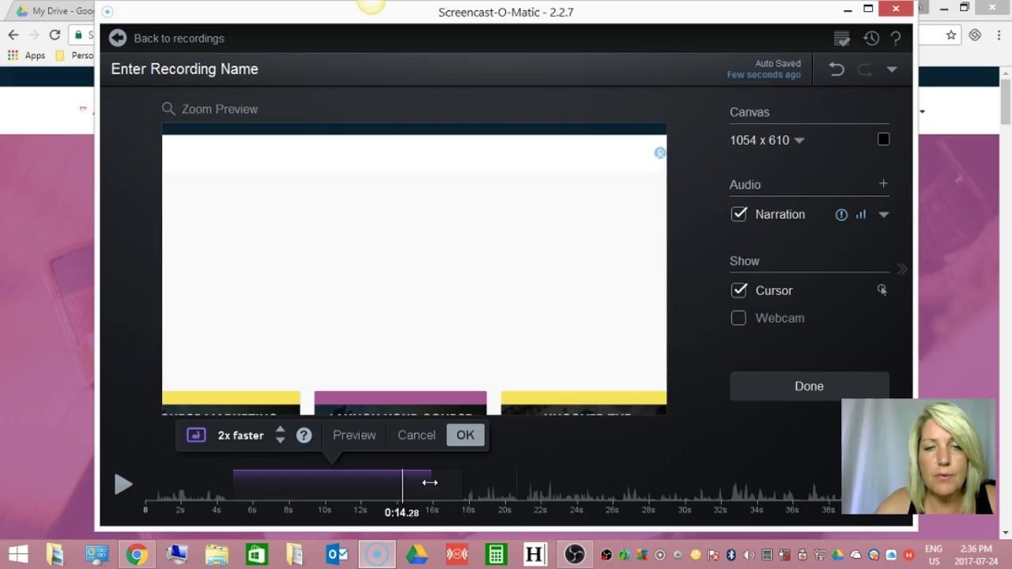
drag(429, 482, 401, 482)
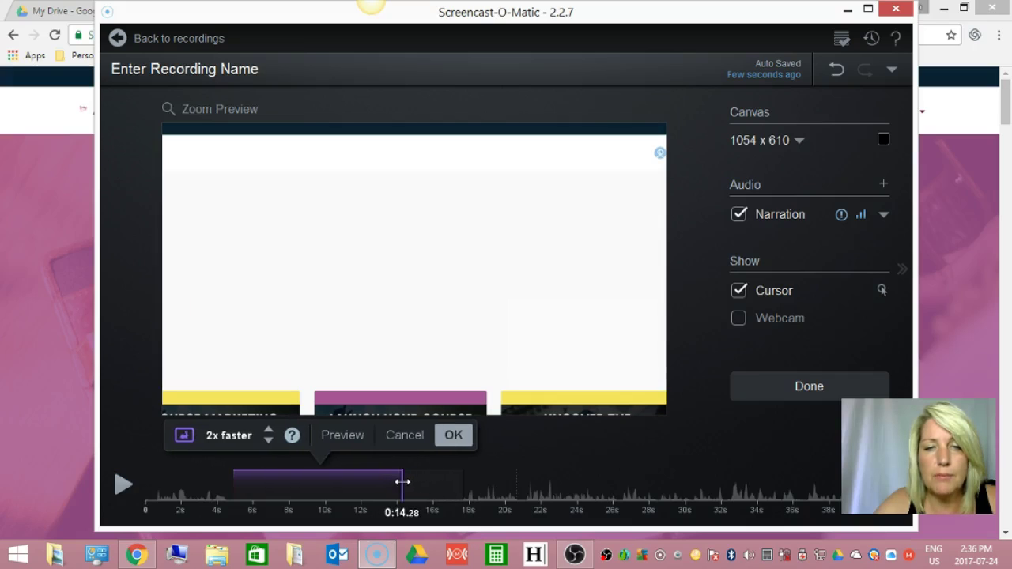
click(455, 439)
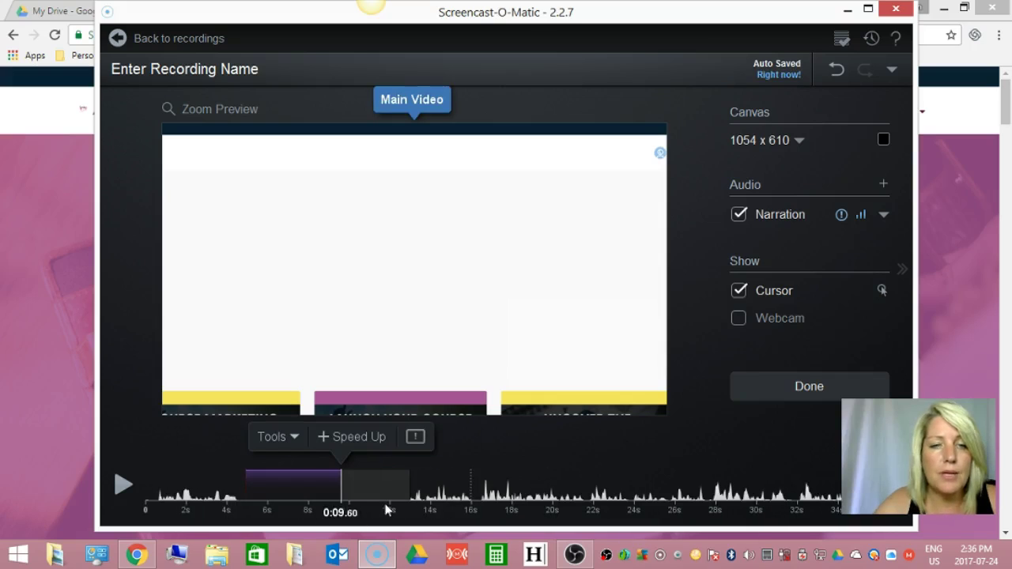
click(358, 494)
click(306, 439)
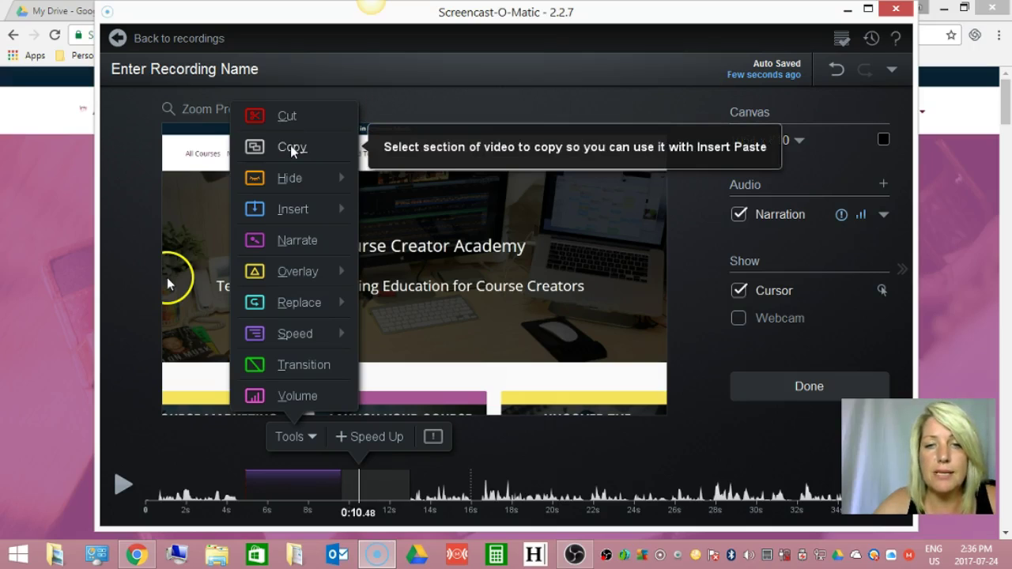
mouse_move(288, 183)
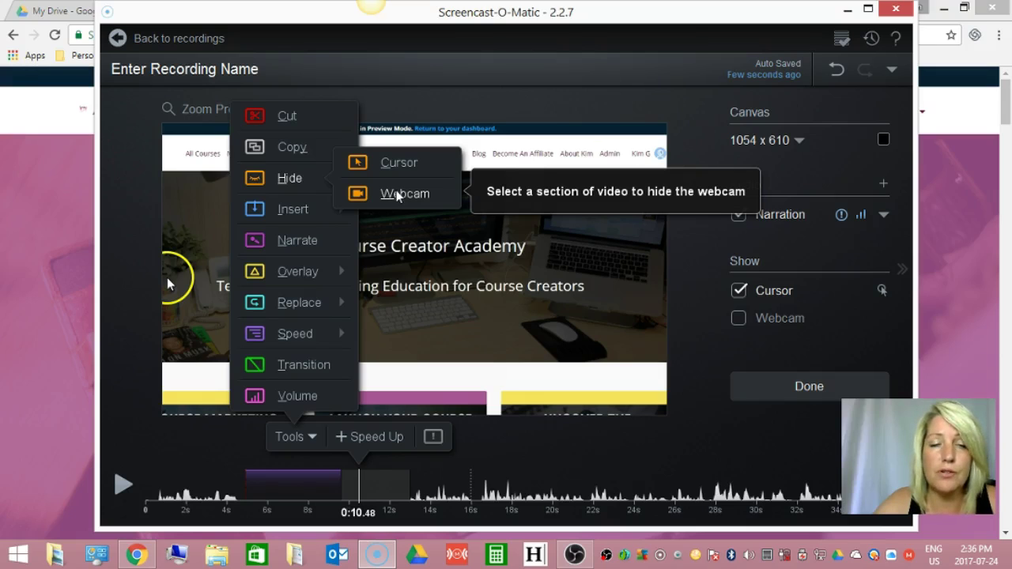
mouse_move(310, 211)
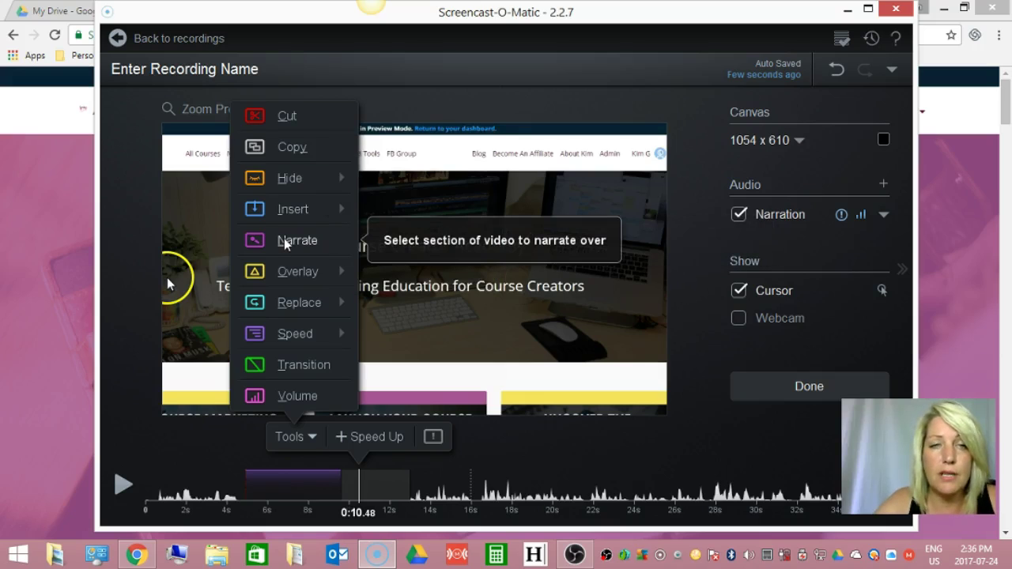
mouse_move(290, 278)
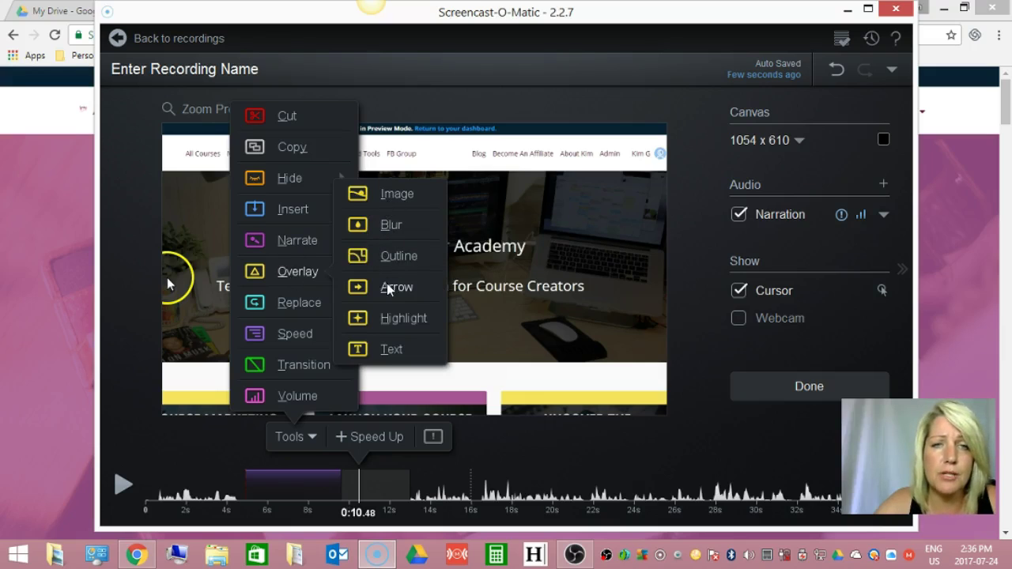
mouse_move(290, 309)
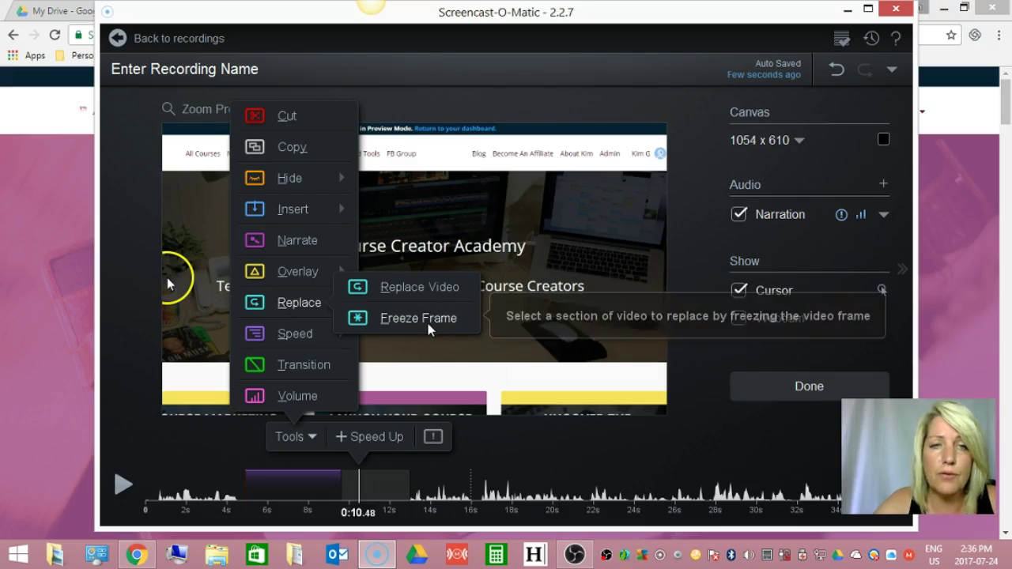
mouse_move(296, 338)
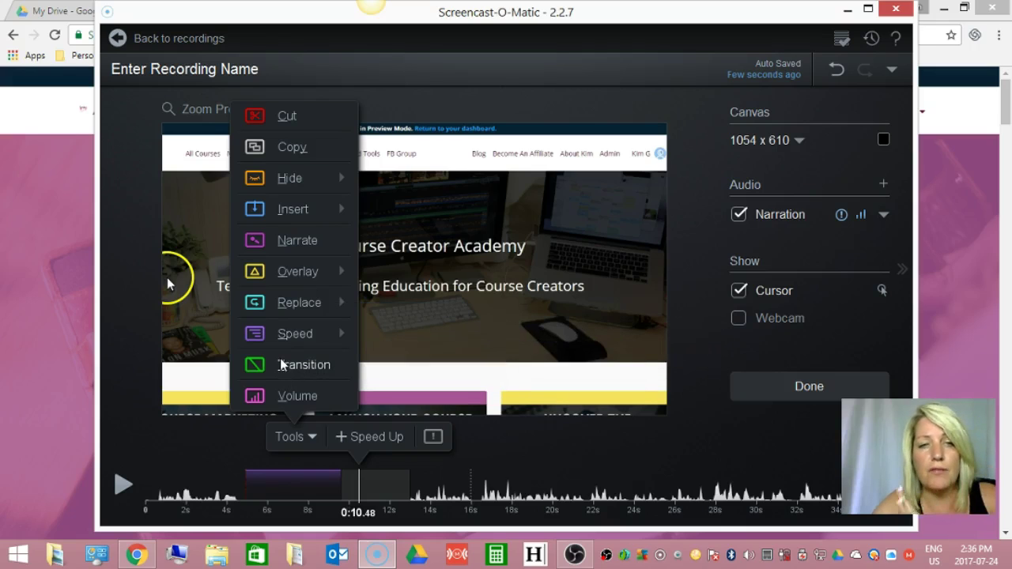
click(325, 367)
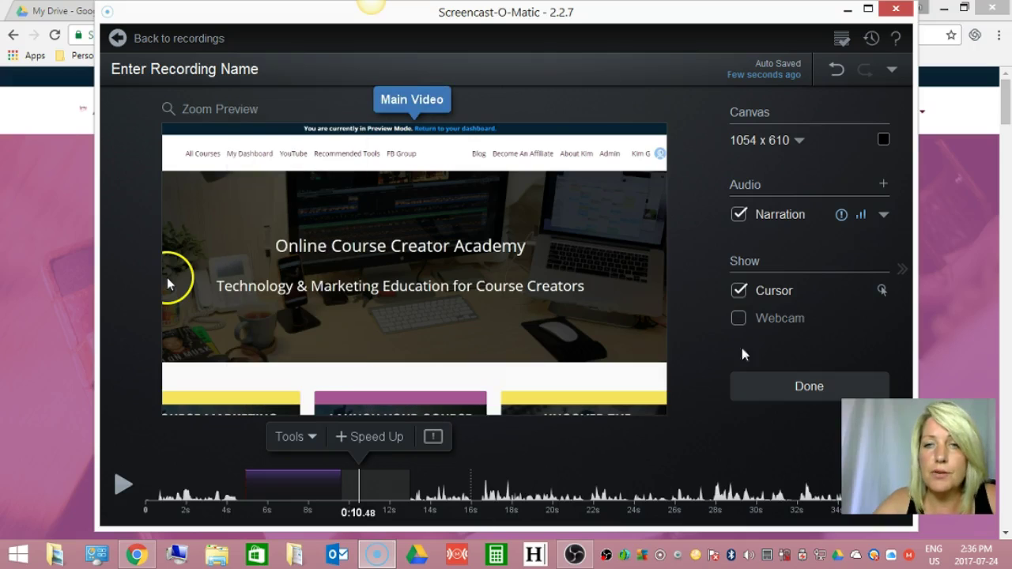
Step: Save Recording #545 as an MP4 video file to Videos and publish it
click(803, 387)
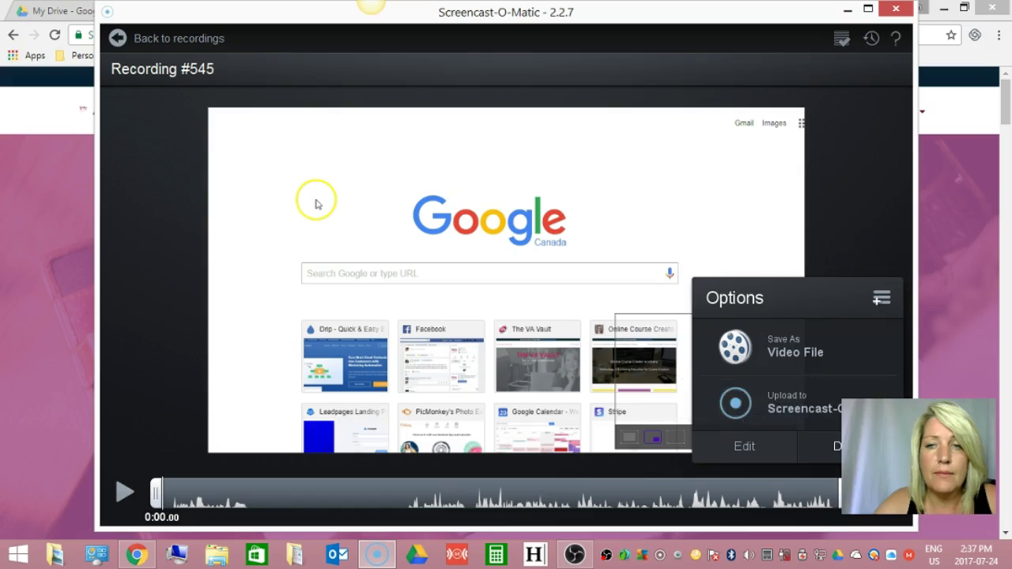
click(806, 360)
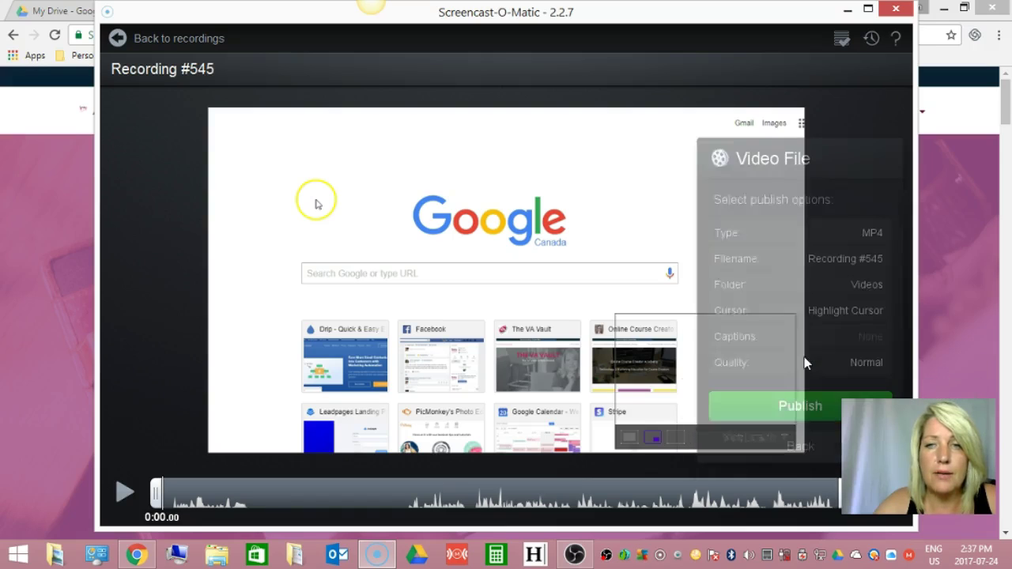
click(832, 264)
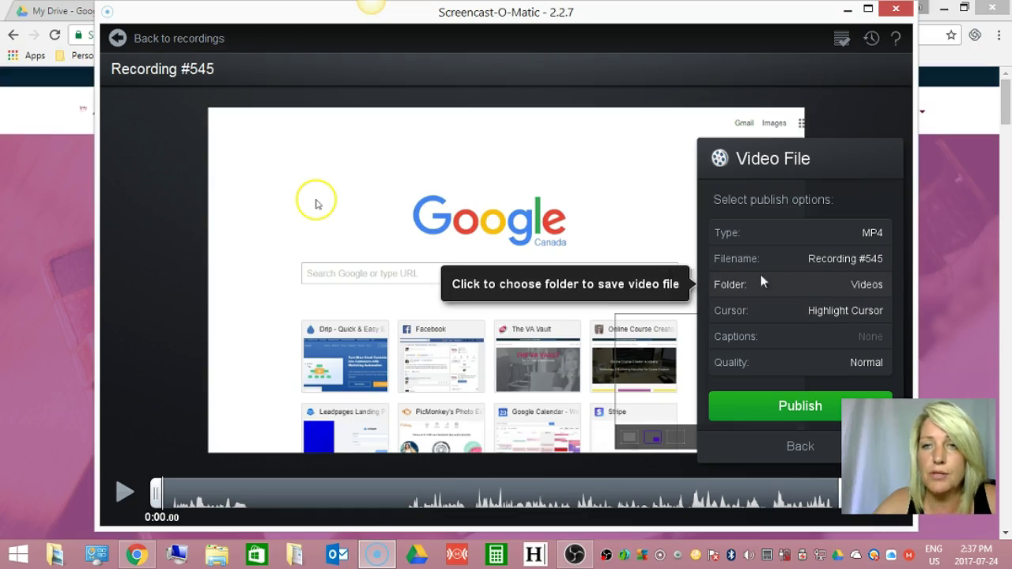
click(769, 404)
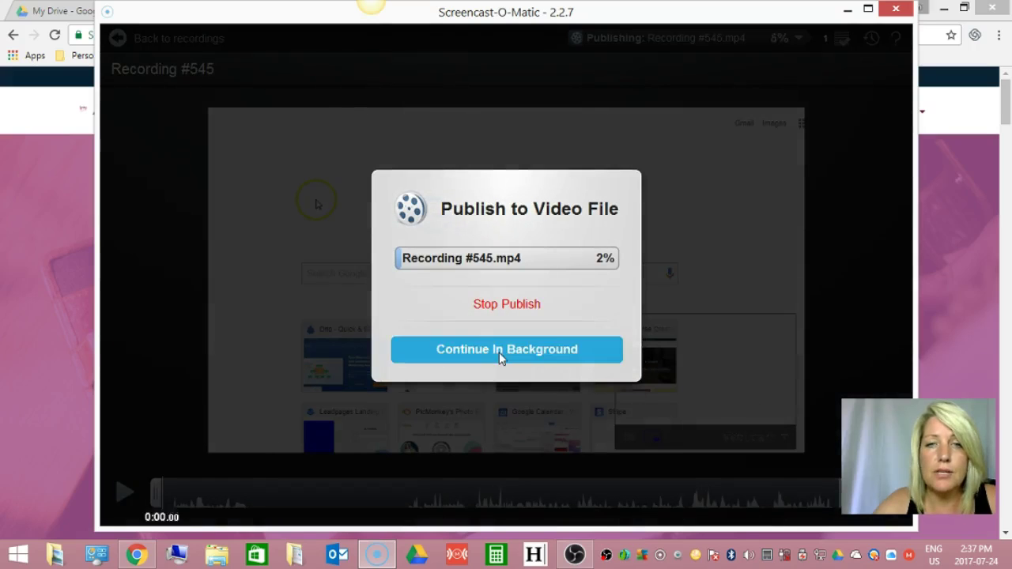
Step: Continue the MP4 publish in the background and minimize Screencast-O-Matic to show the course page
click(499, 352)
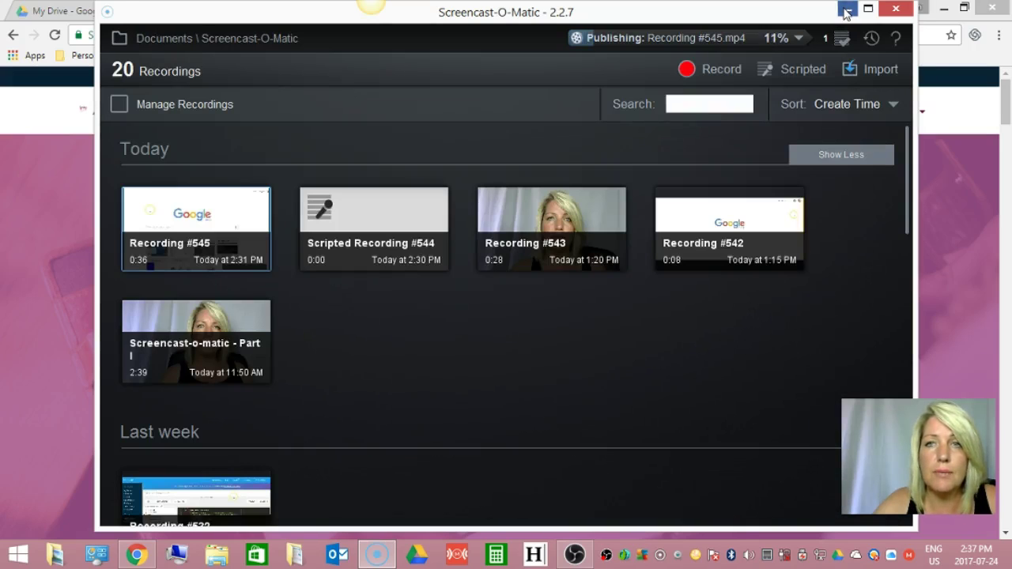
click(846, 9)
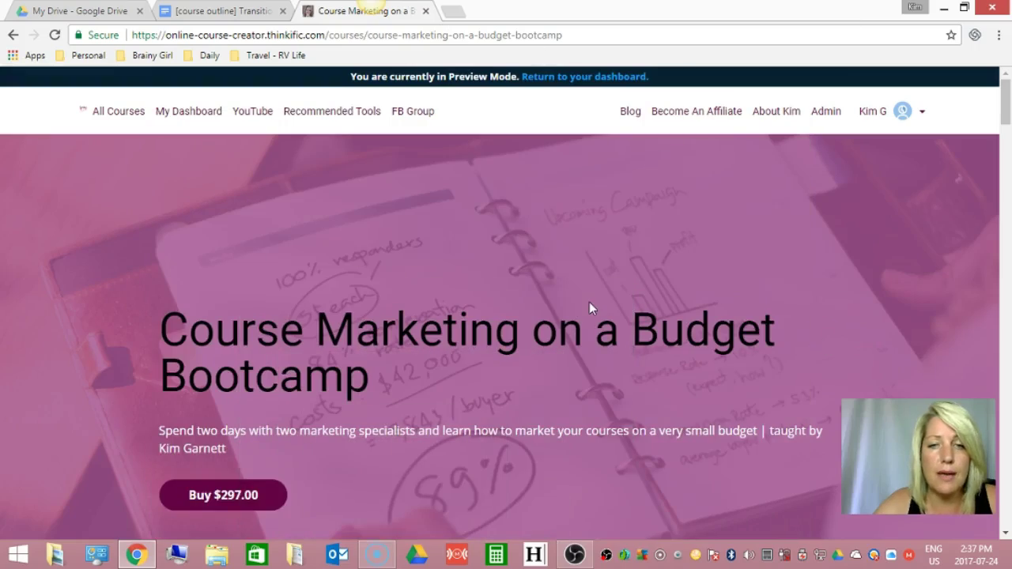